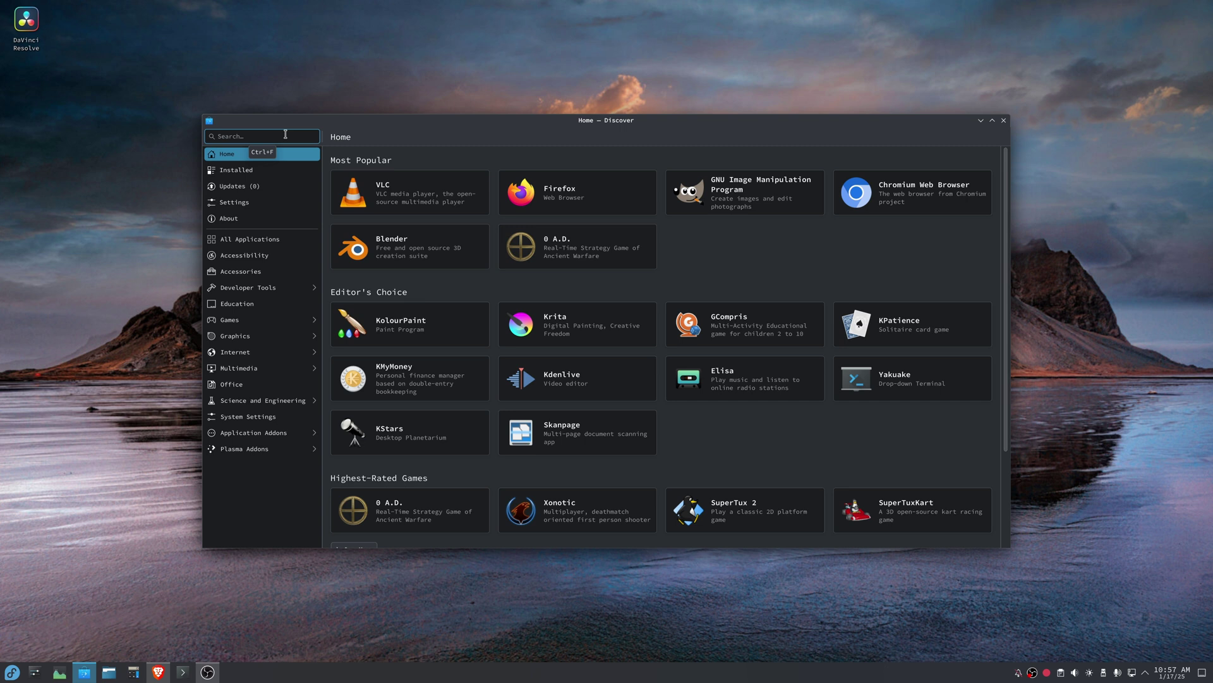
Search Discover for 'sunshine'.
type("sunshine")
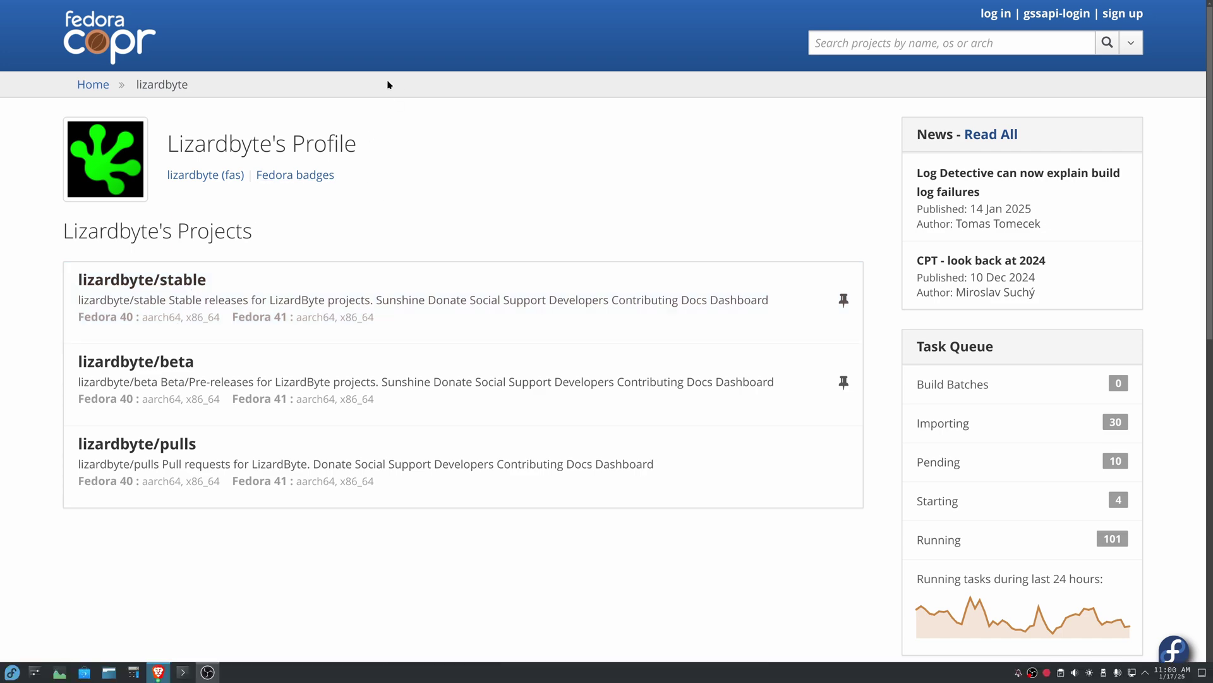
Open the lizardbyte/stable Copr project and scroll through its Overview.
left_click(401, 342)
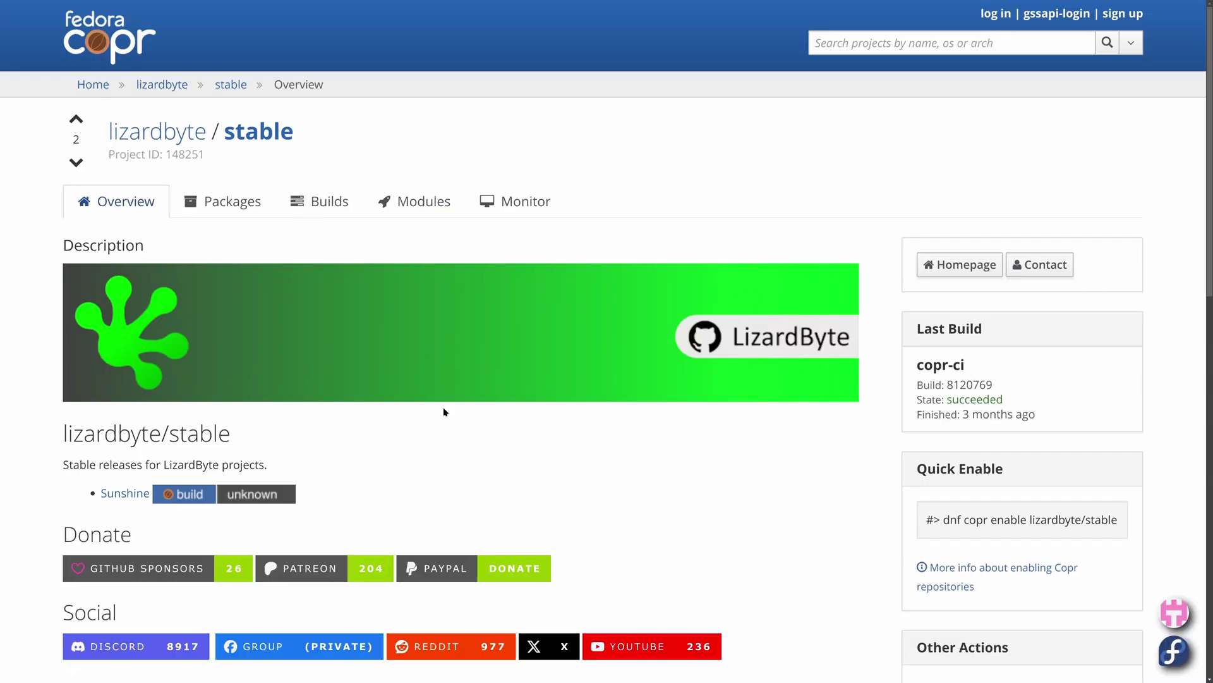
scroll(493, 413, "down", 4)
scroll(521, 414, "down", 5)
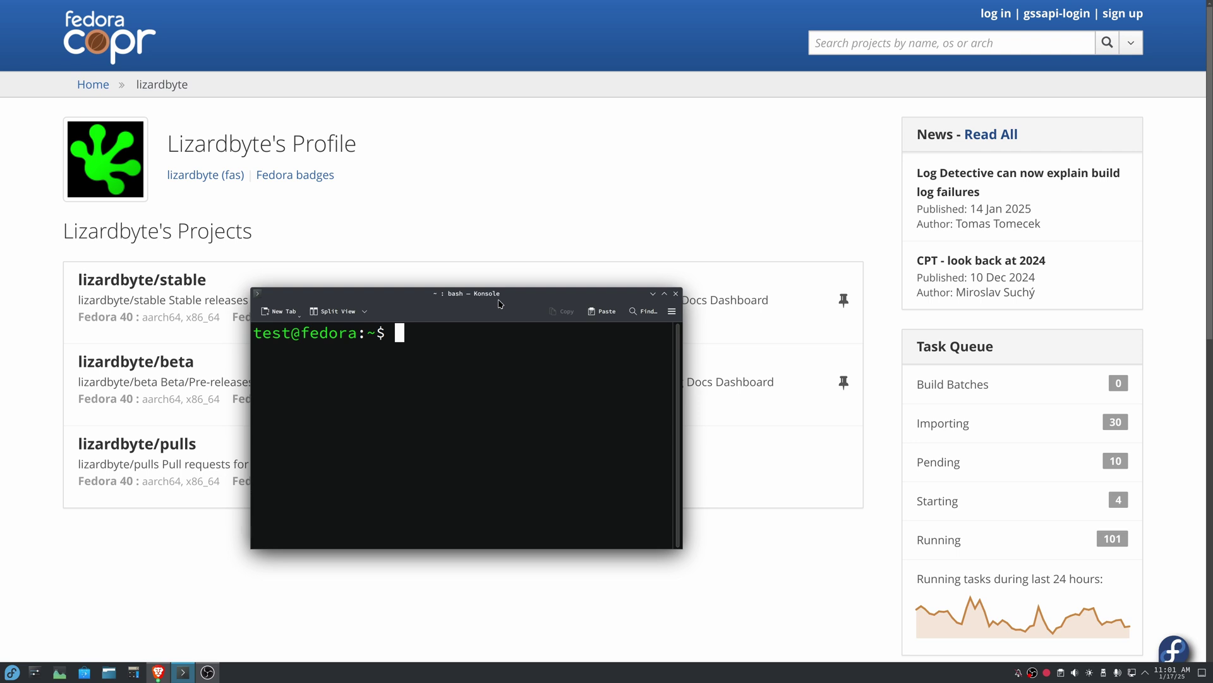
Enable the lizardbyte/beta Copr repository with dnf, then type 'sudo dnf install sunshine'.
type("sudo dnf")
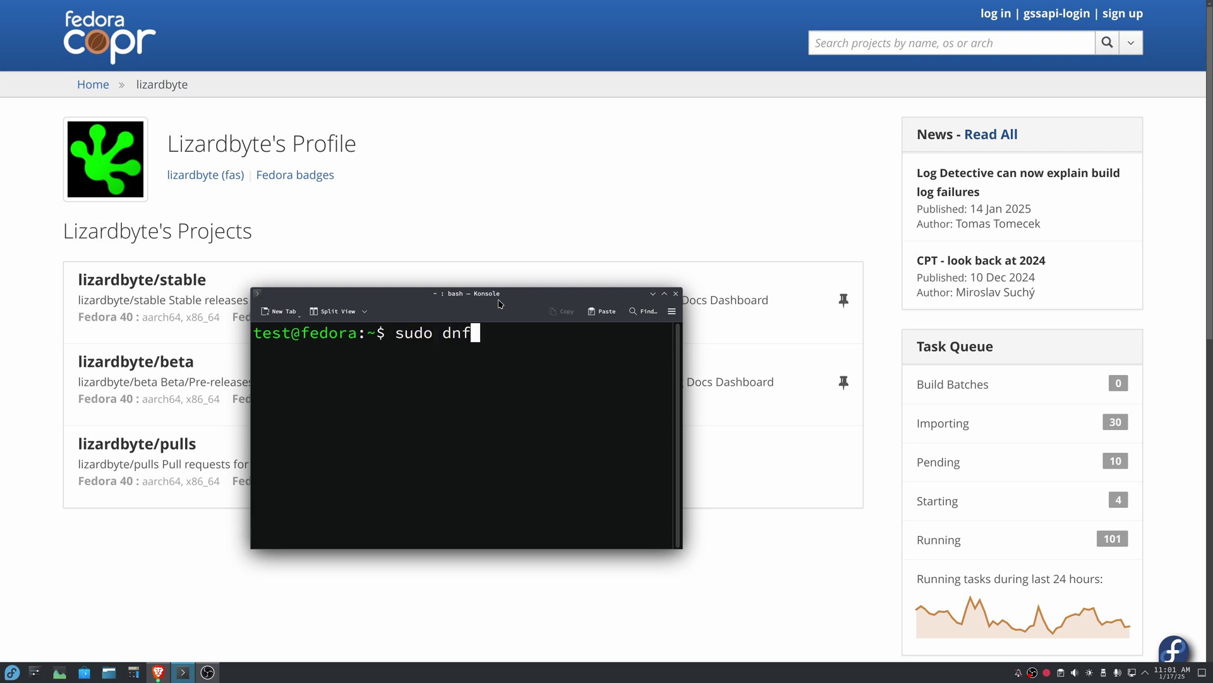
type(" copr enable")
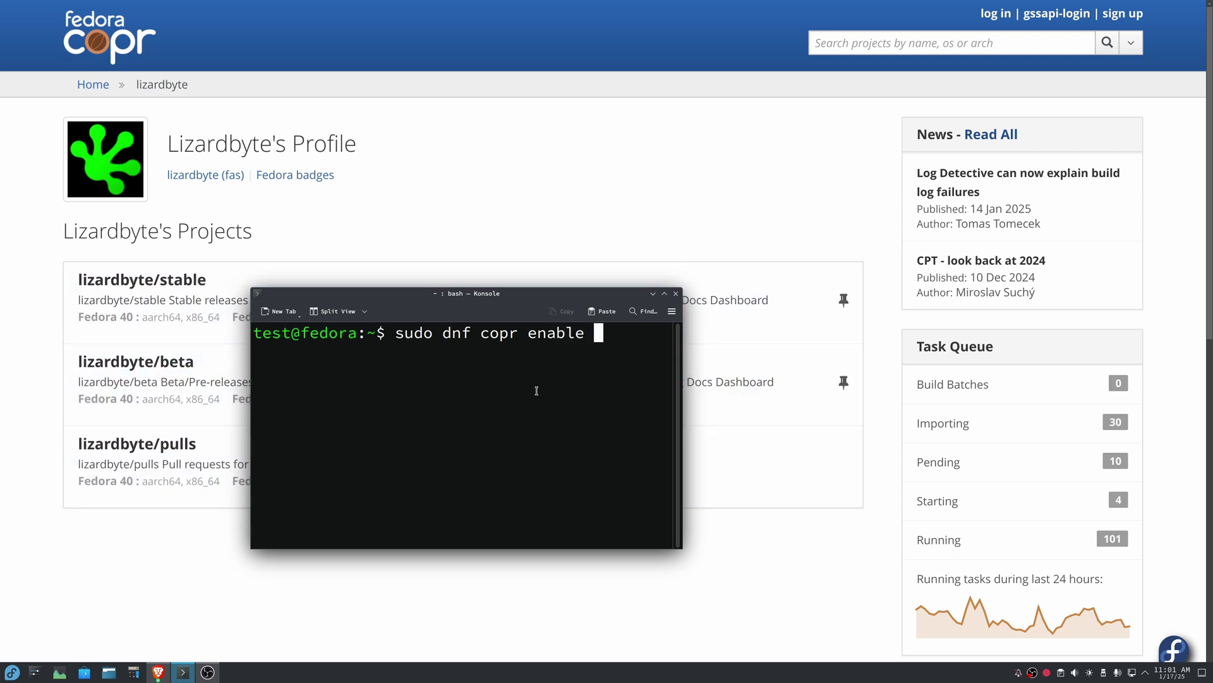
type("lizardb")
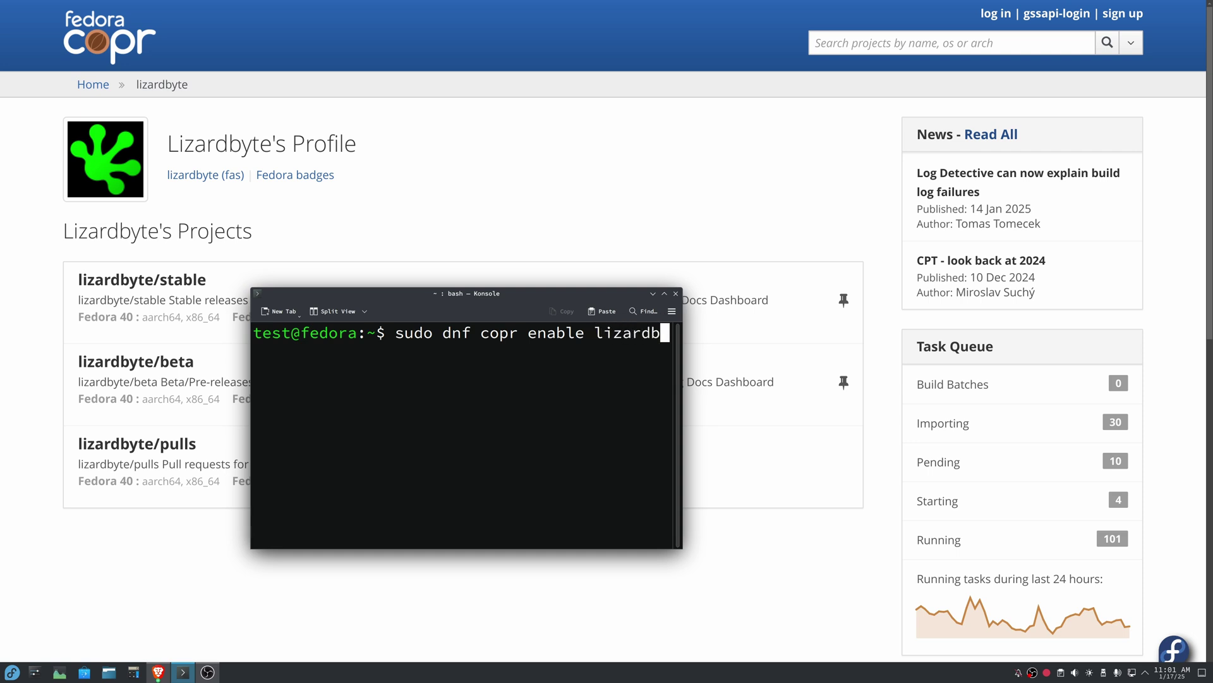
type("yte/beta")
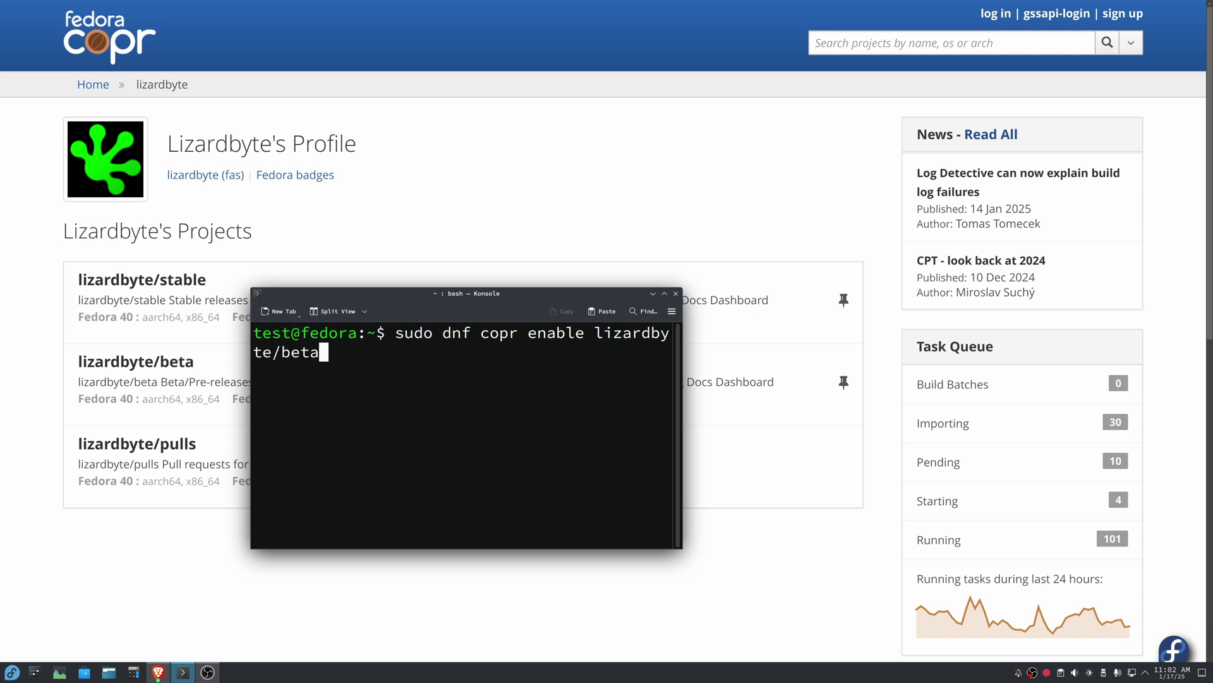
key("Return")
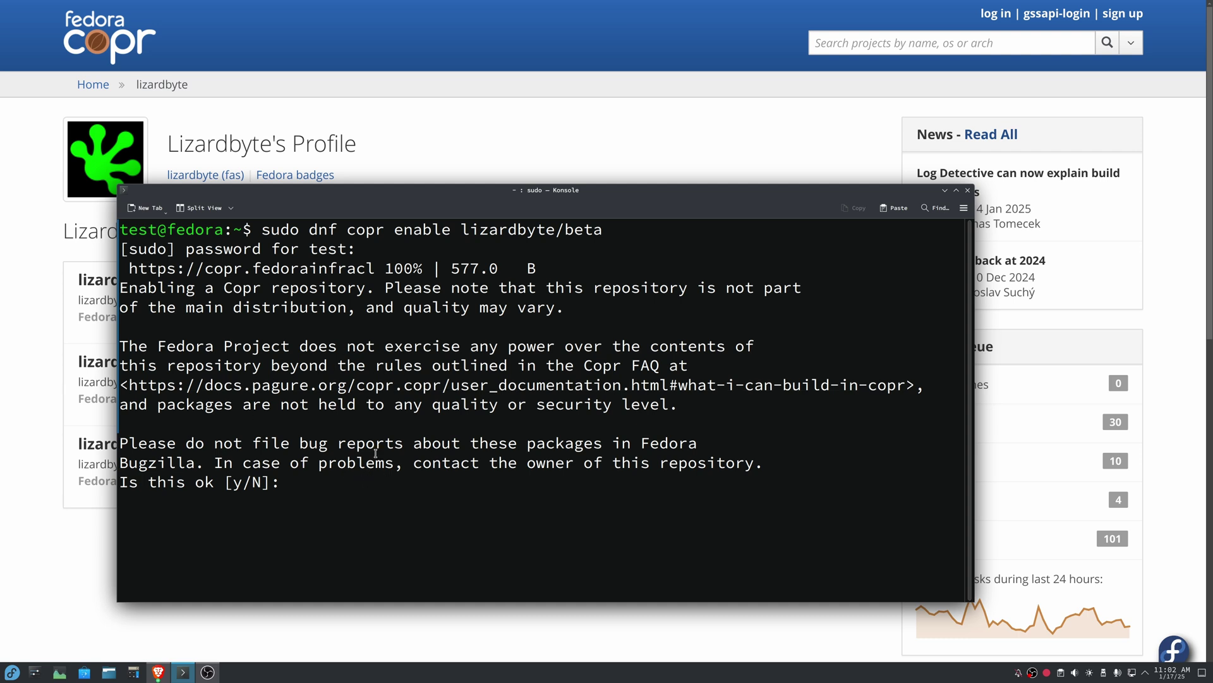
type("y")
key("Return")
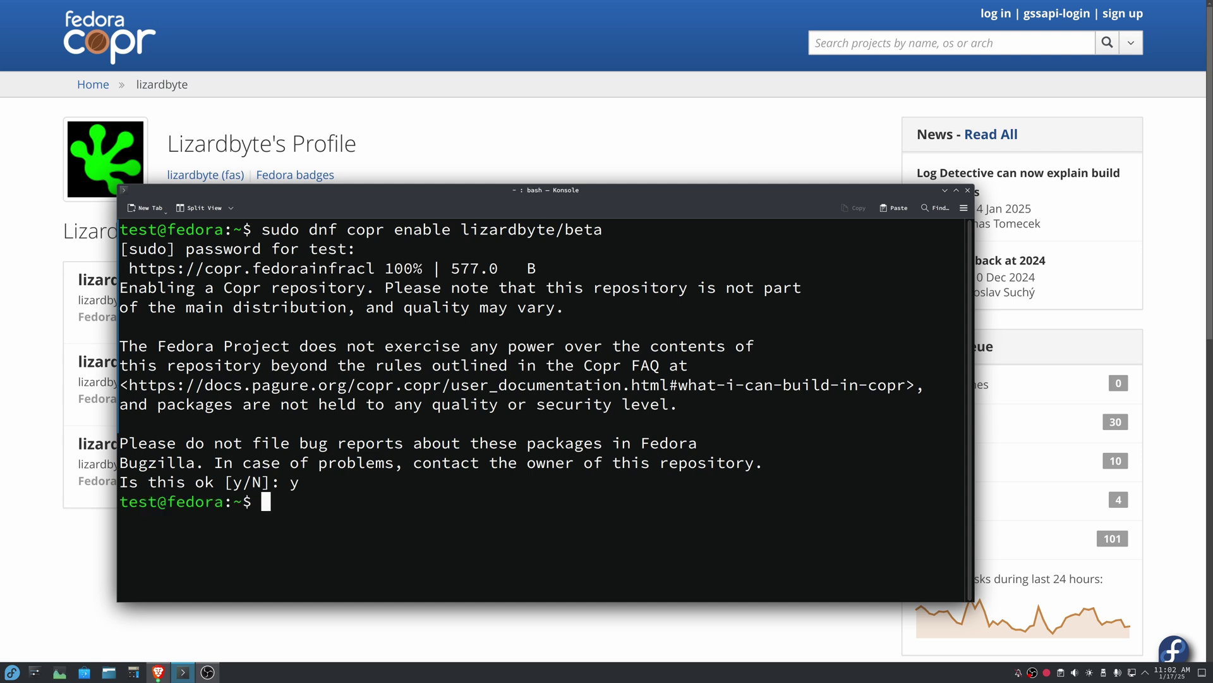
type("sudo dnf")
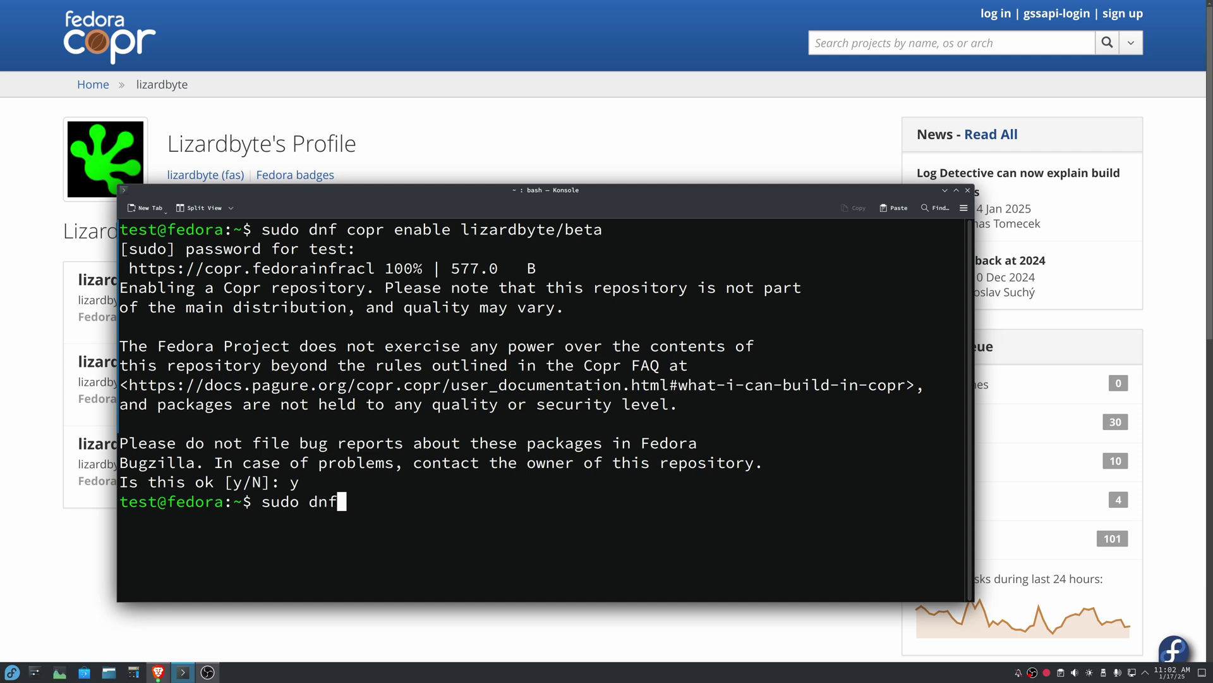
type(" install ")
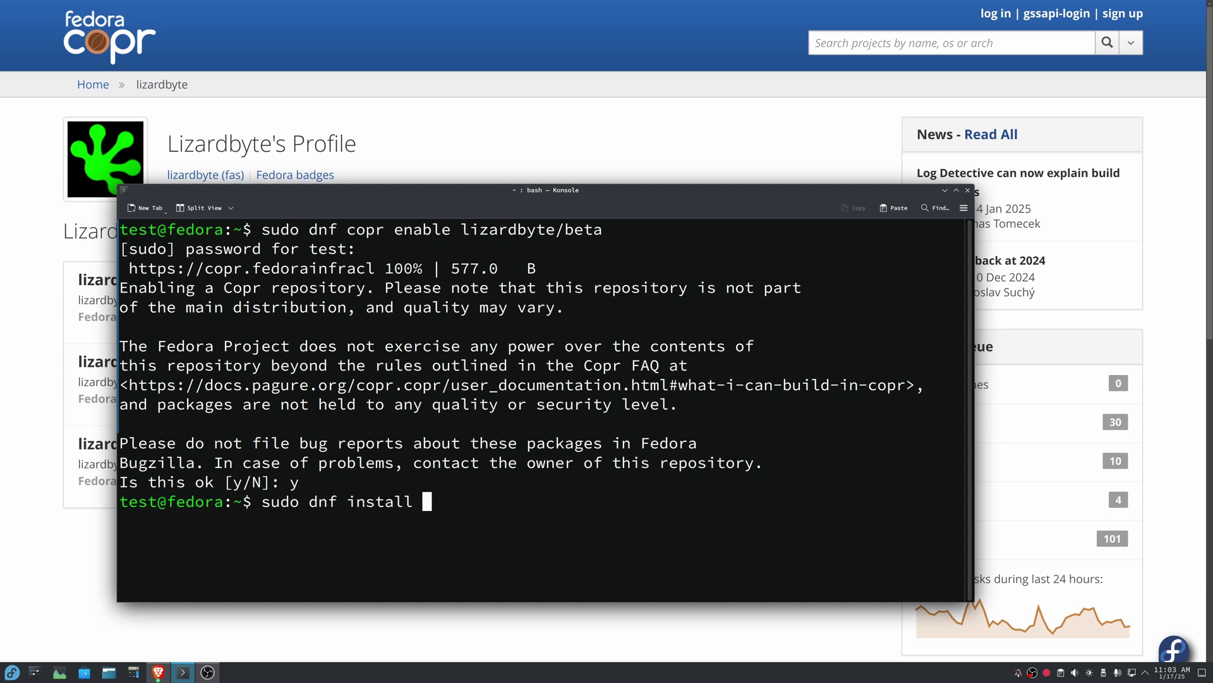
type("sunshine")
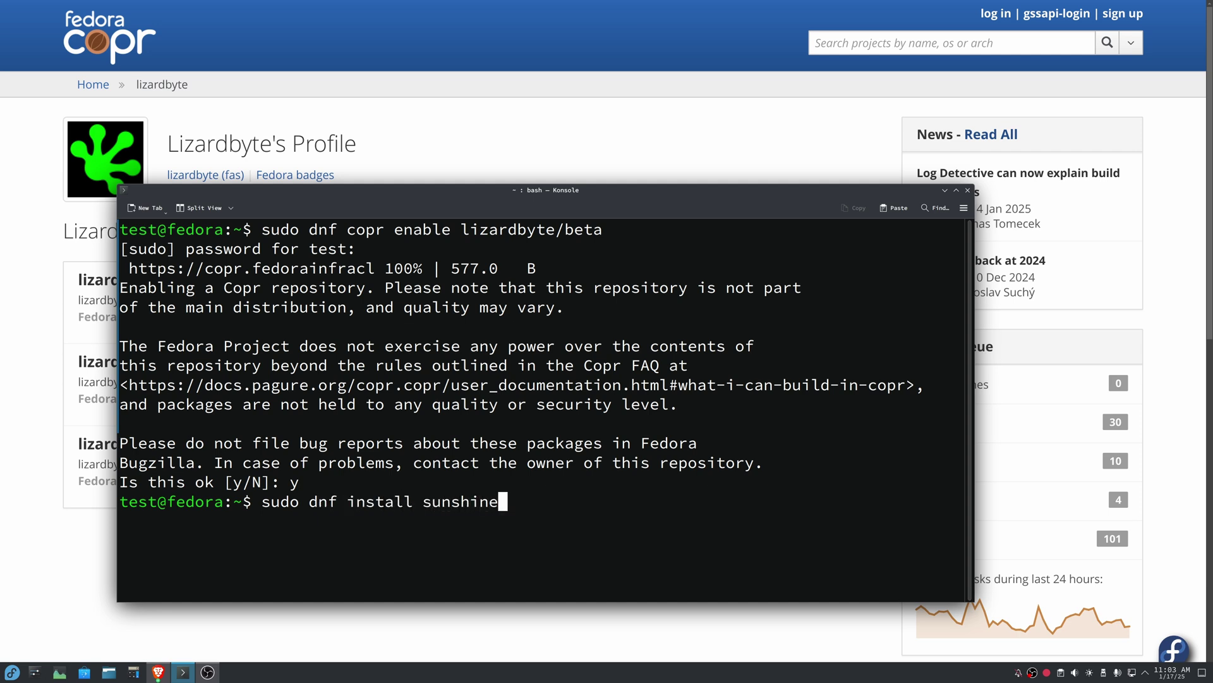
Install Sunshine with dnf, confirming the five-package transaction.
key("Return")
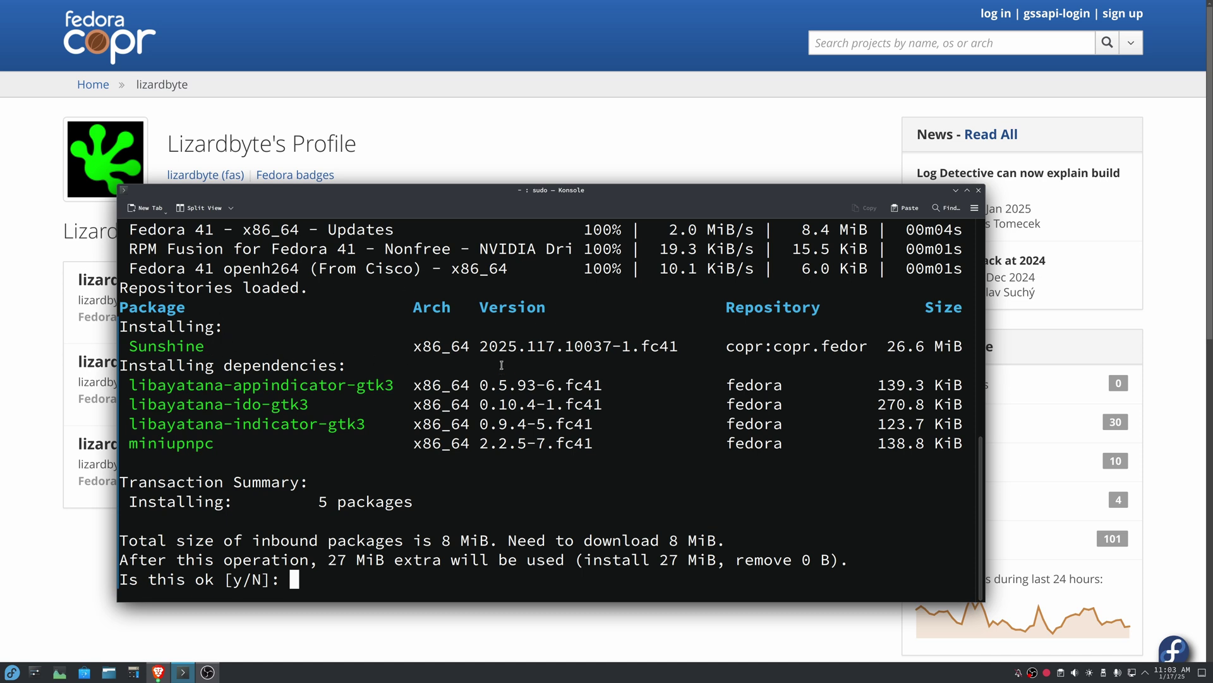
type("y")
key("Return")
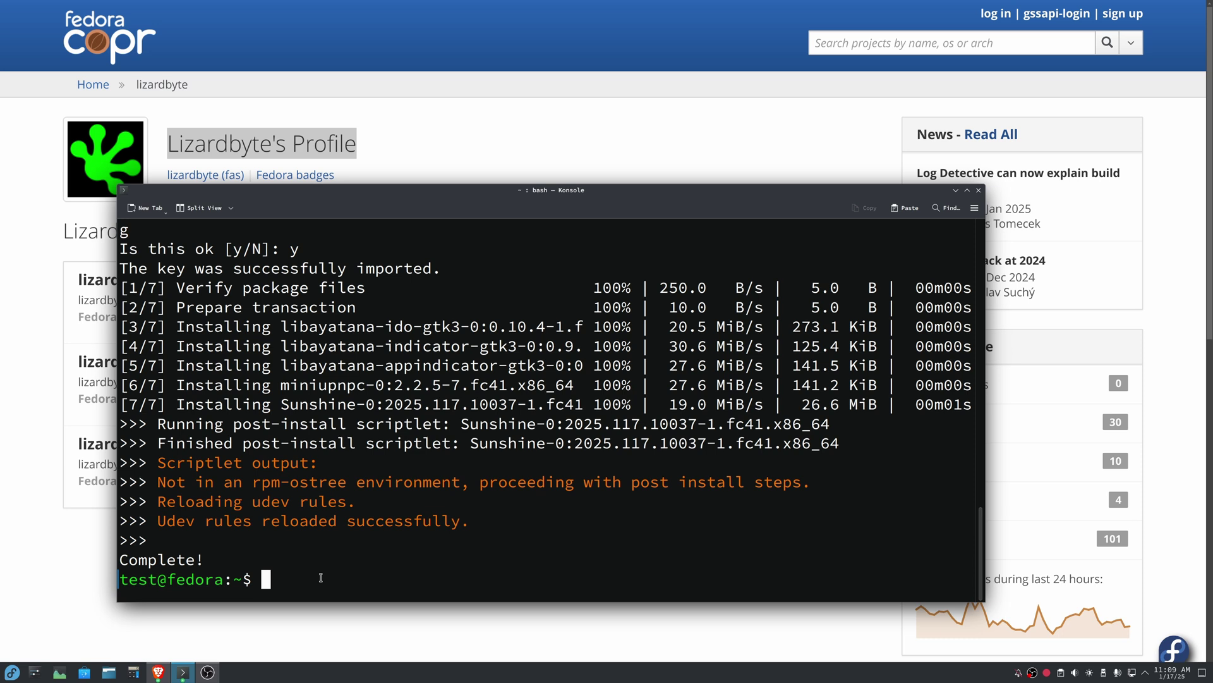
Change to /usr/lib/systemd/user, list its files and select sunshine.service in the output.
type("cd /usr/")
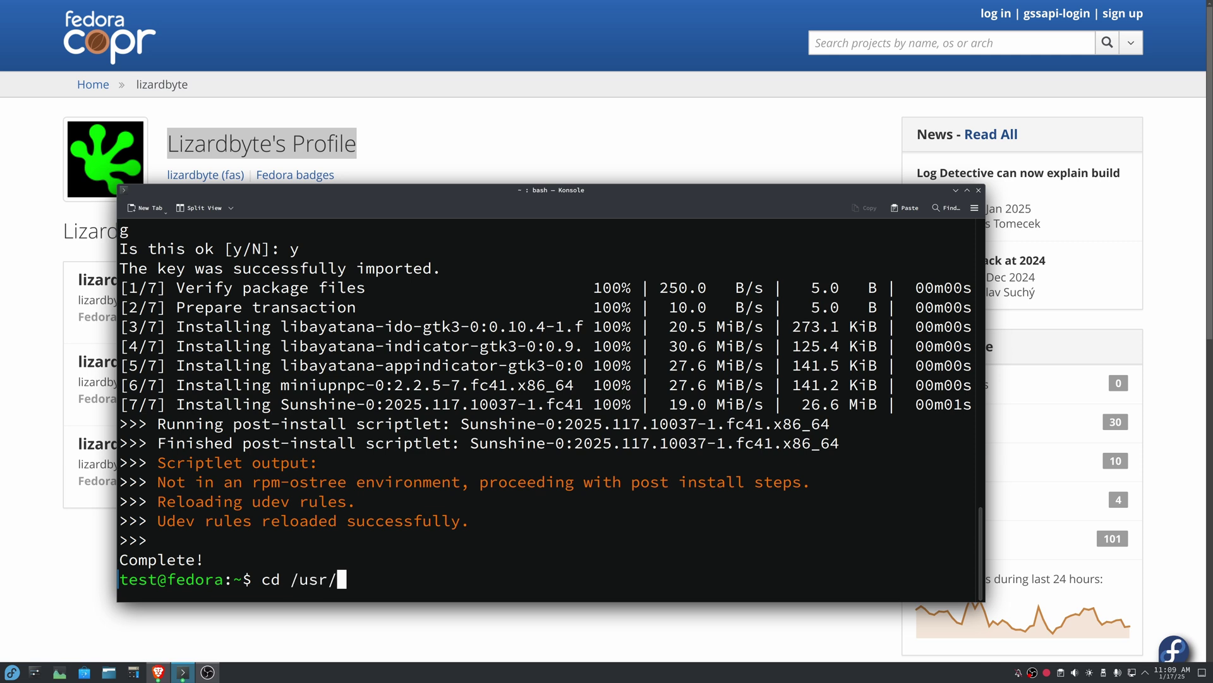
type("lib/systemd/us")
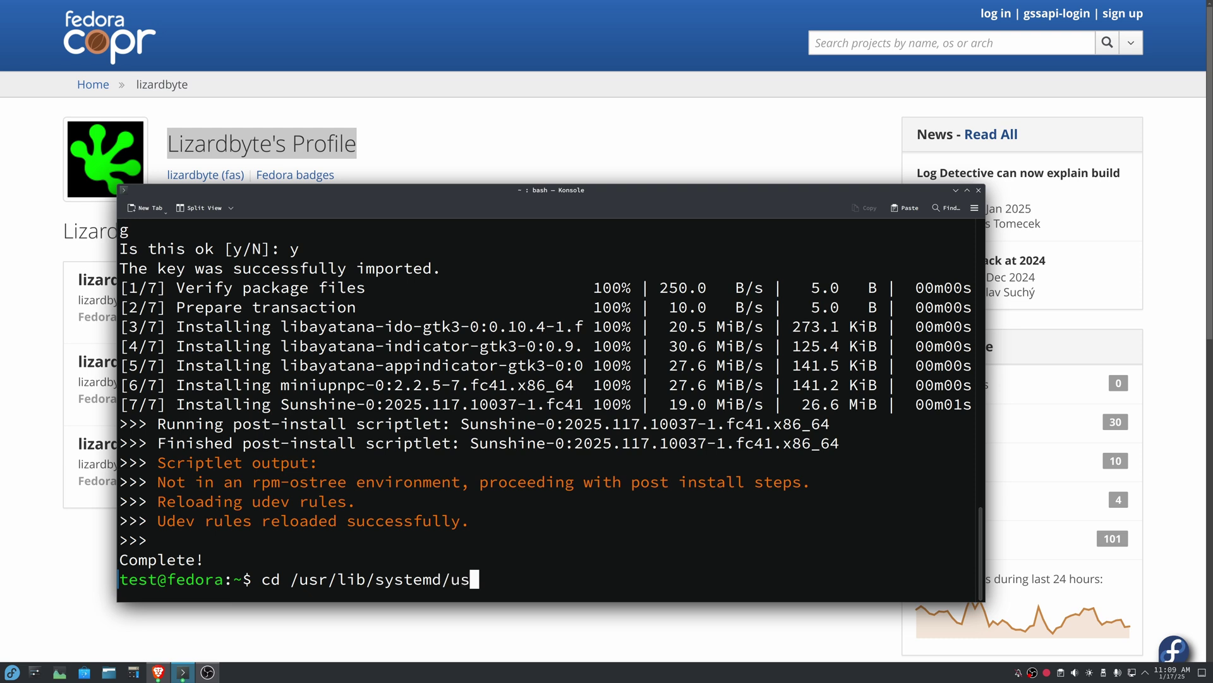
type("er/")
key("Return")
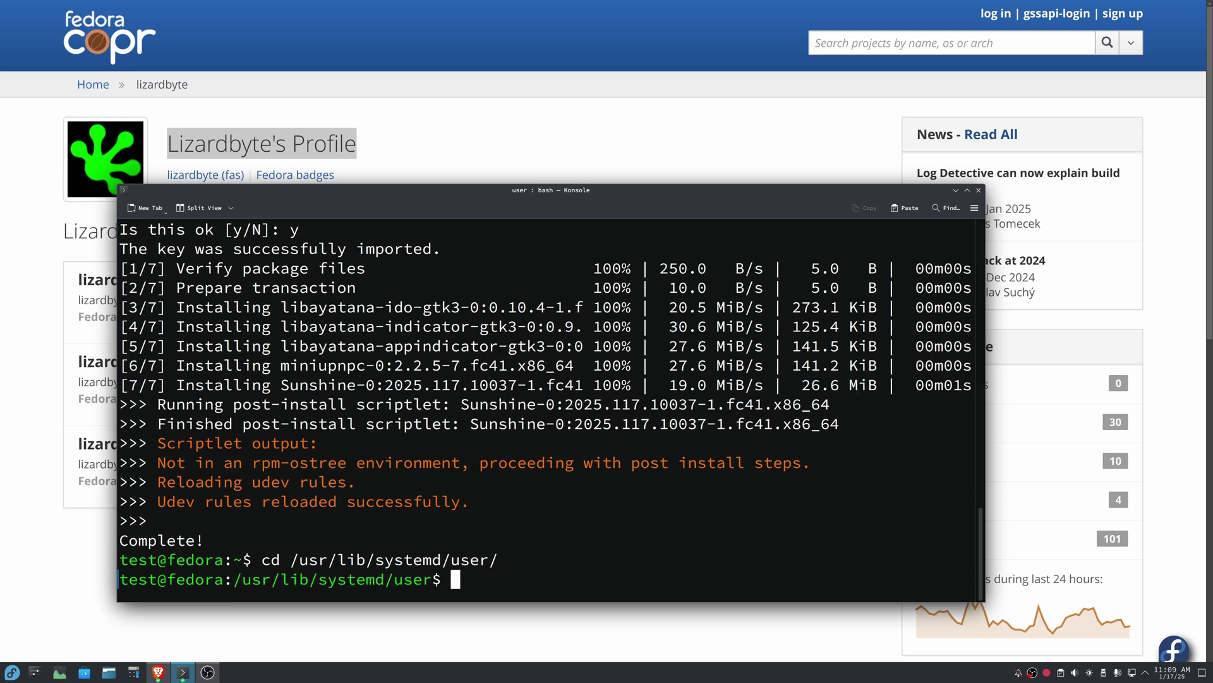
type("dir")
key("Return")
scroll(227, 298, "up", 2)
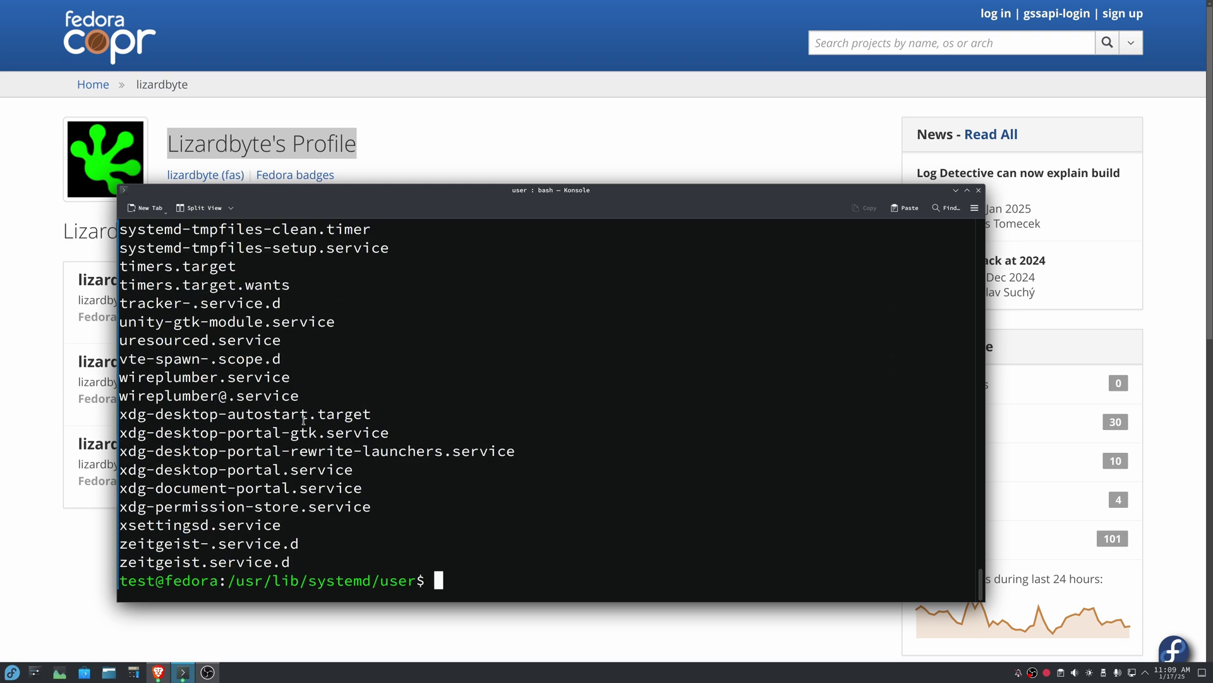
left_click_drag(262, 288, 117, 283)
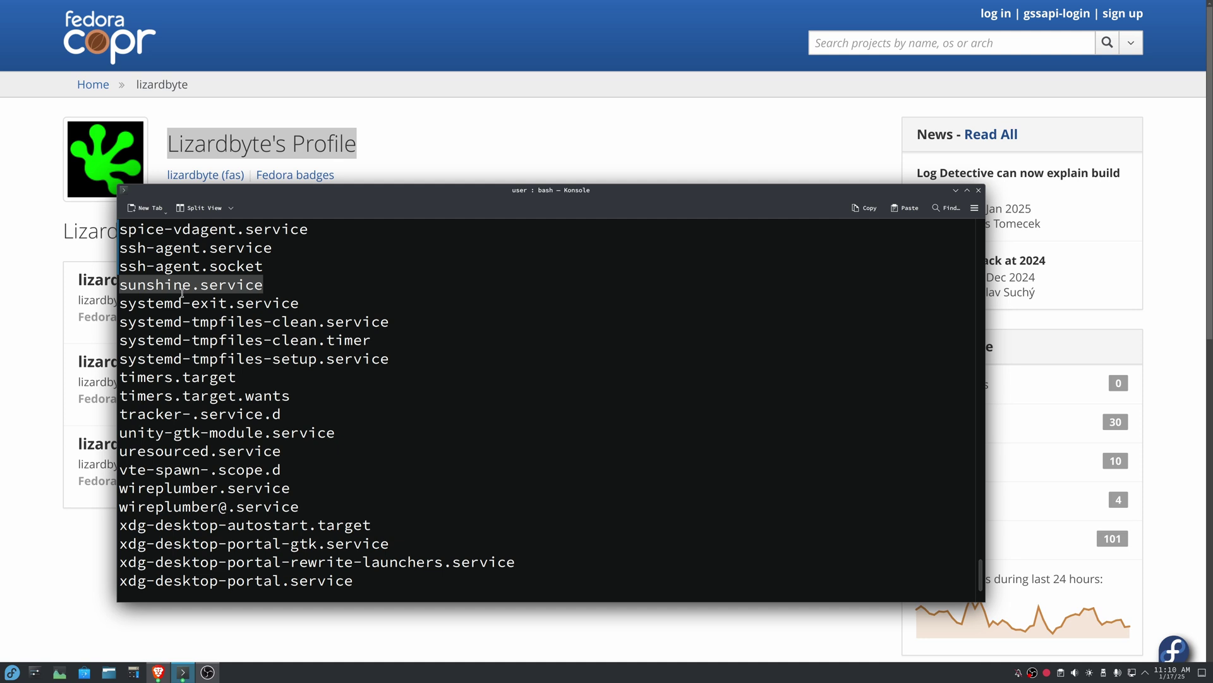
scroll(395, 471, "down", 2)
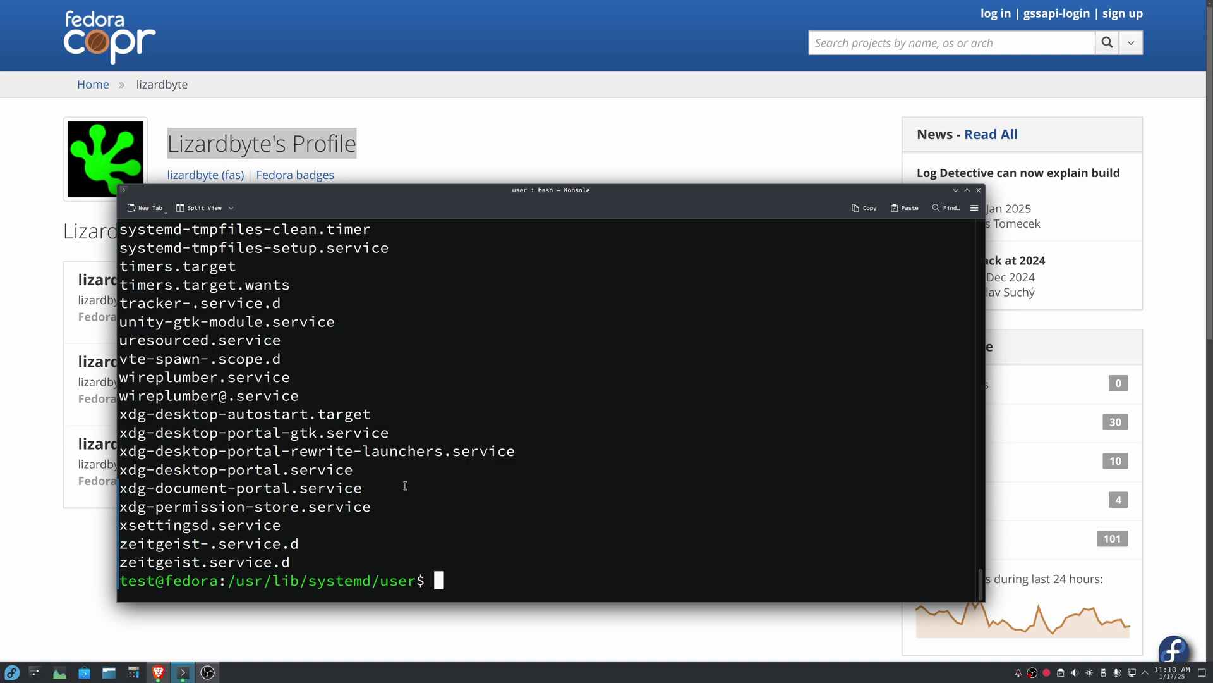
type("nano ./sunshi")
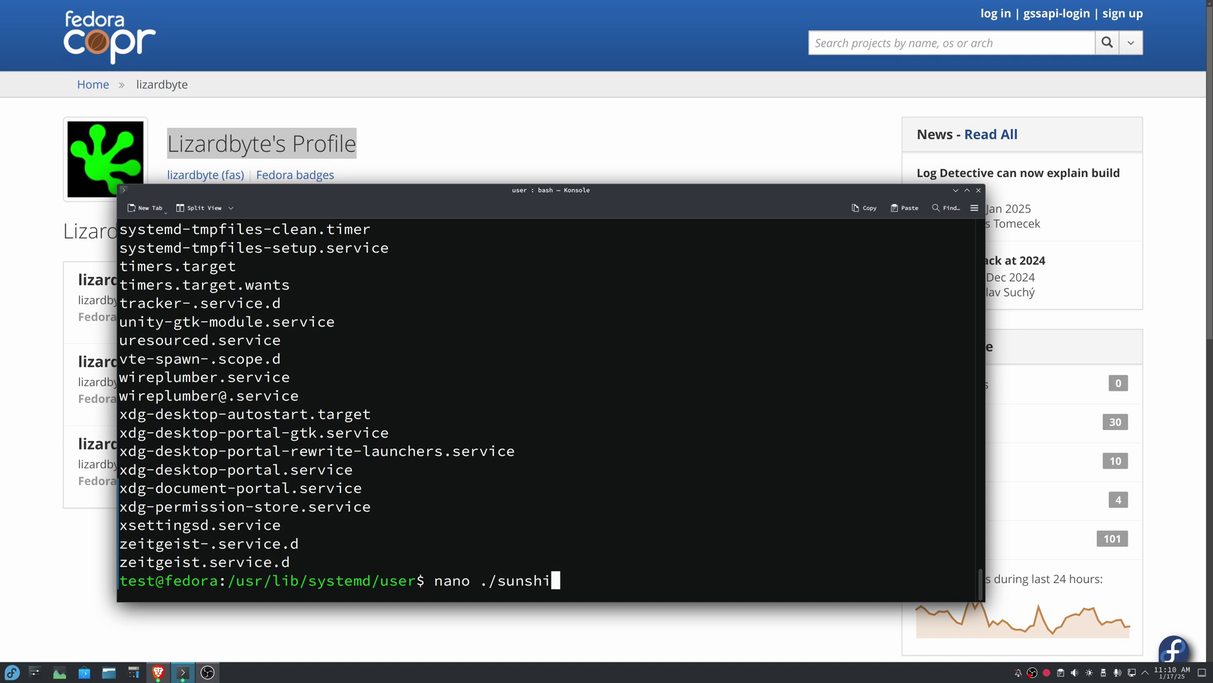
type("ne.service")
key("Return")
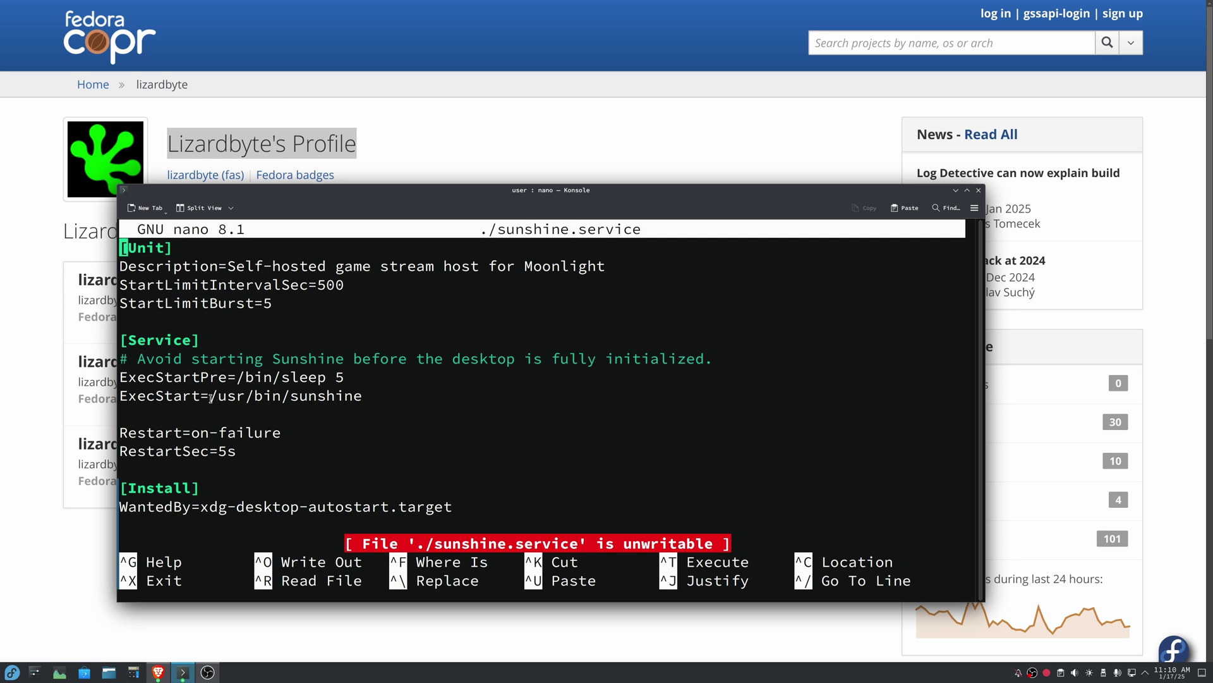
left_click_drag(210, 396, 366, 396)
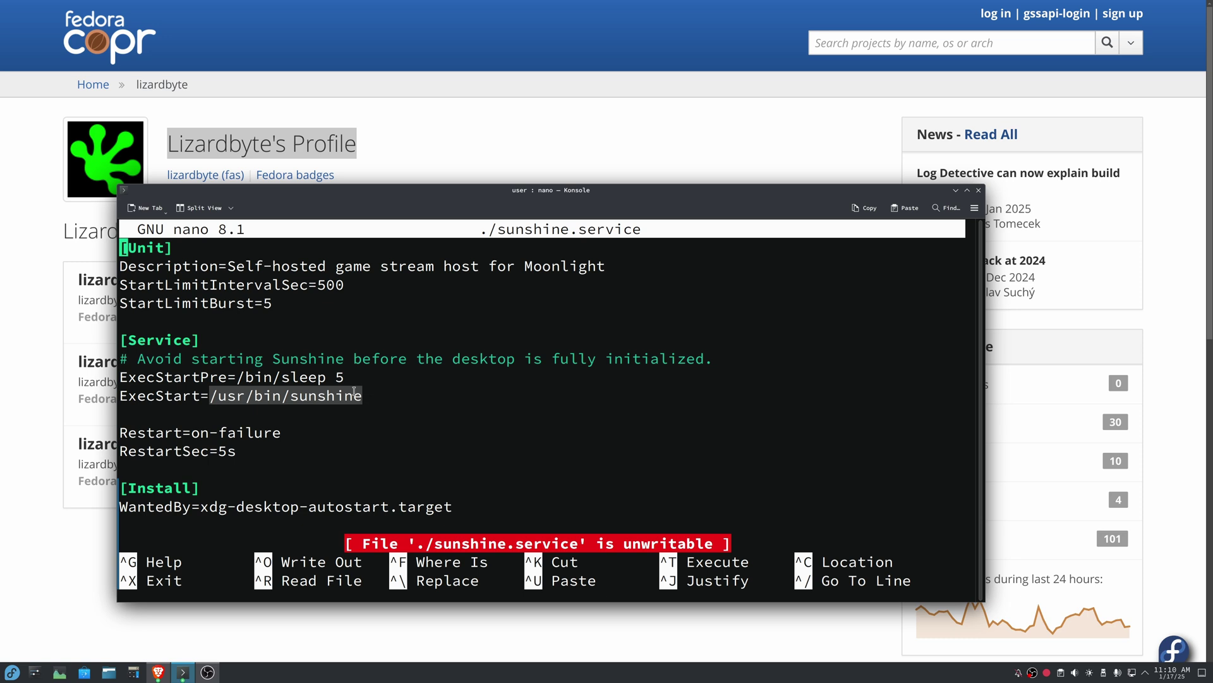
key("Down")
key("Down")
key("Down")
key("Down")
key("Down")
key("Down")
key("Down")
key("Down")
key("Down")
key("Down")
key("Down")
key("Down")
key("Down")
key("Down")
key("Down")
key("ctrl+x")
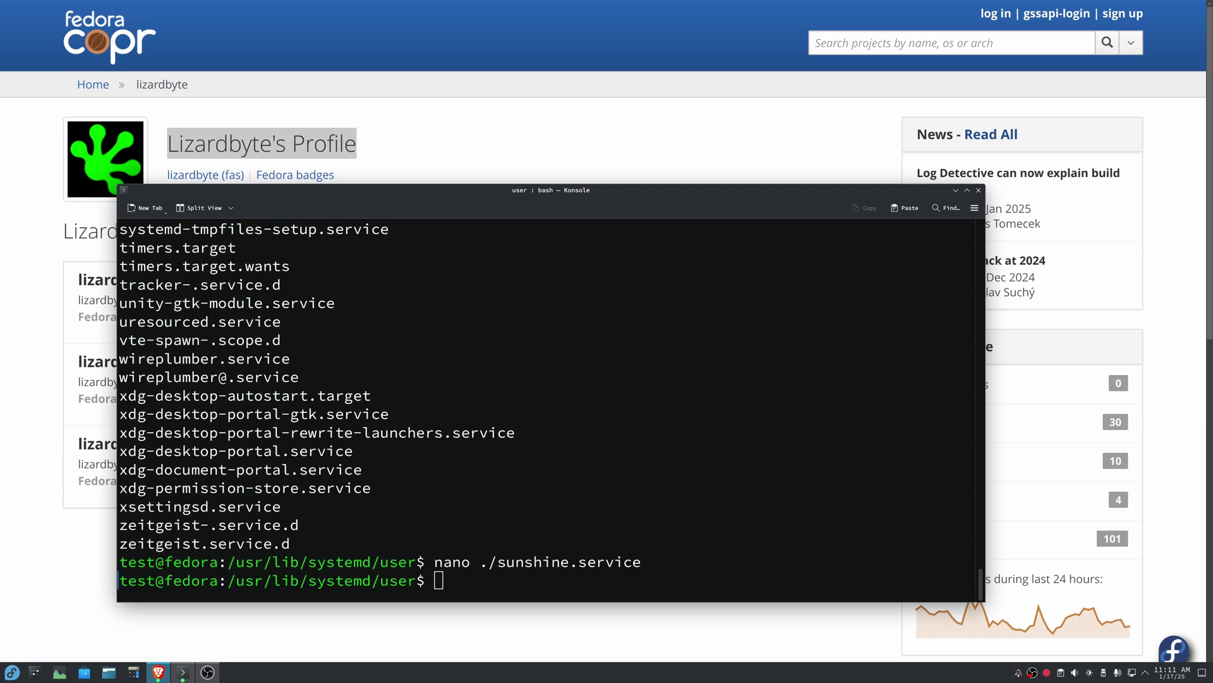
Run 'systemctl --user enable sunshine' to enable the Sunshine user service.
key("alt+Tab")
type("system")
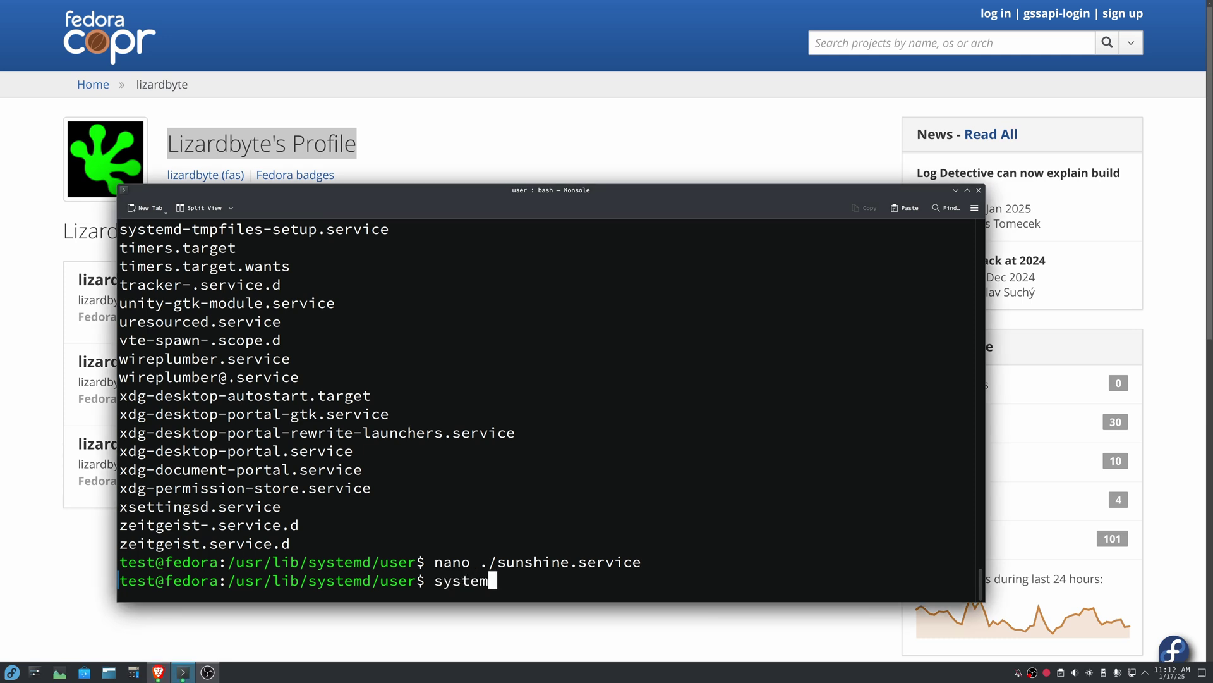
type("ctl --user")
type("ena")
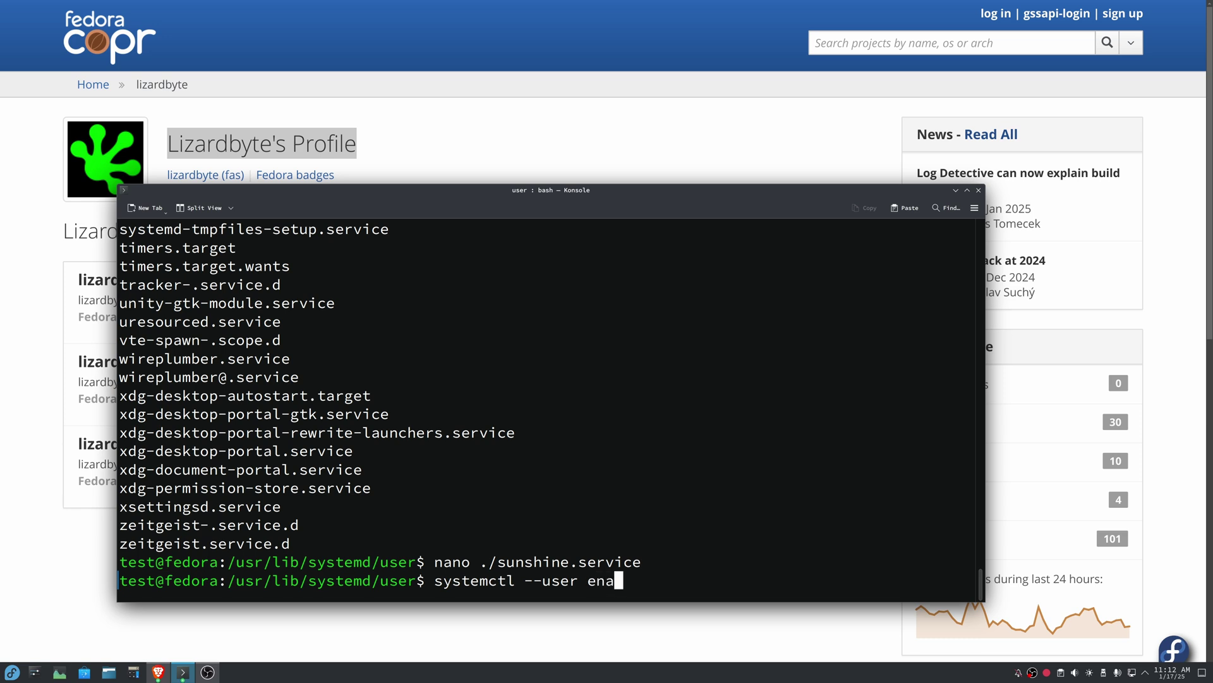
type("ble sunshine")
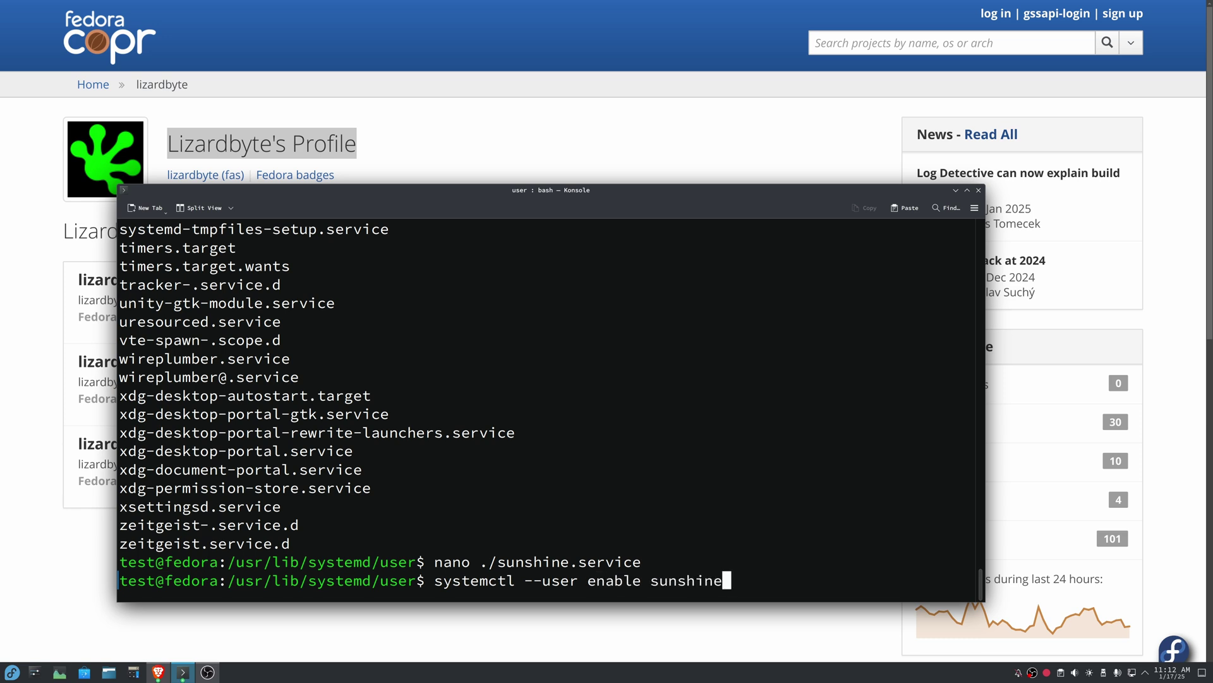
key("Return")
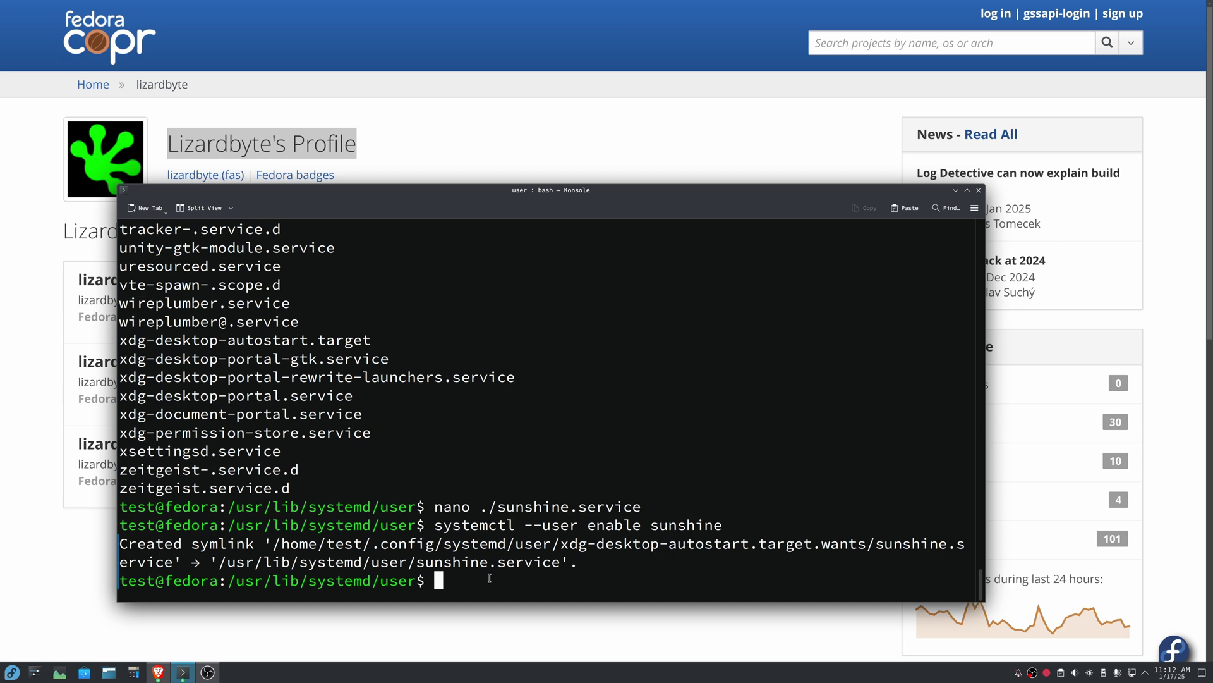
Start the sunshine user service, then type 'sudo loginctl enable-linger $USER'.
type("systemctl --user start ss")
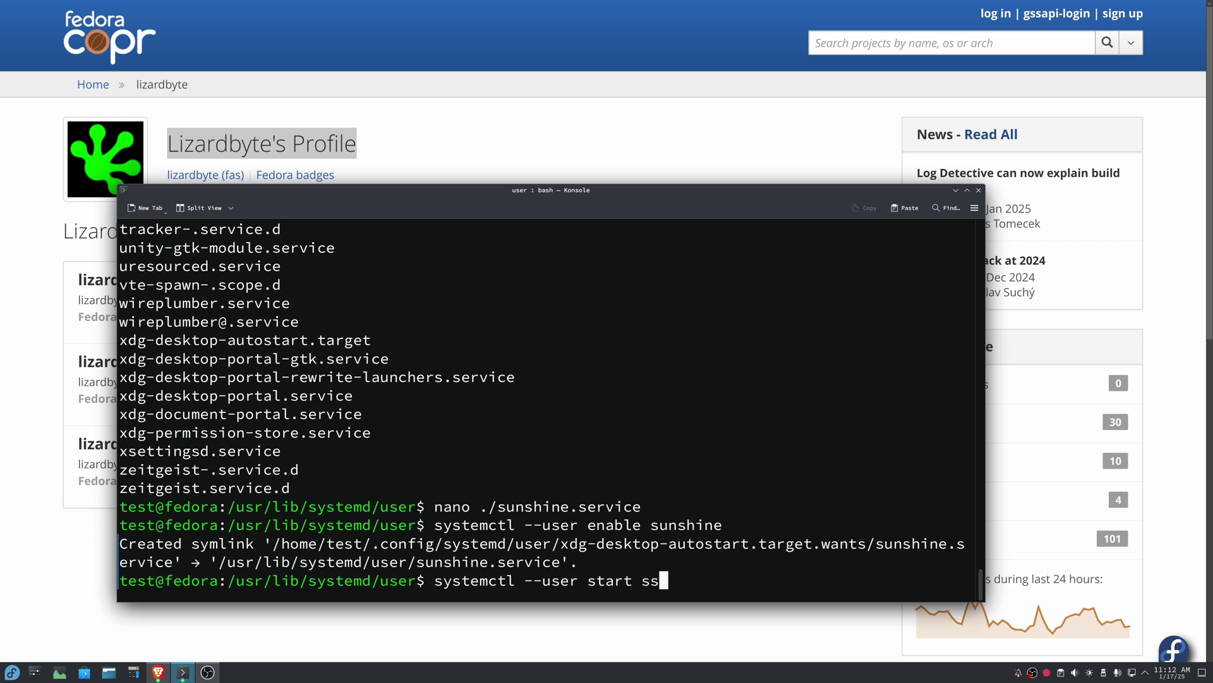
key("BackSpace")
type("unshine")
key("Return")
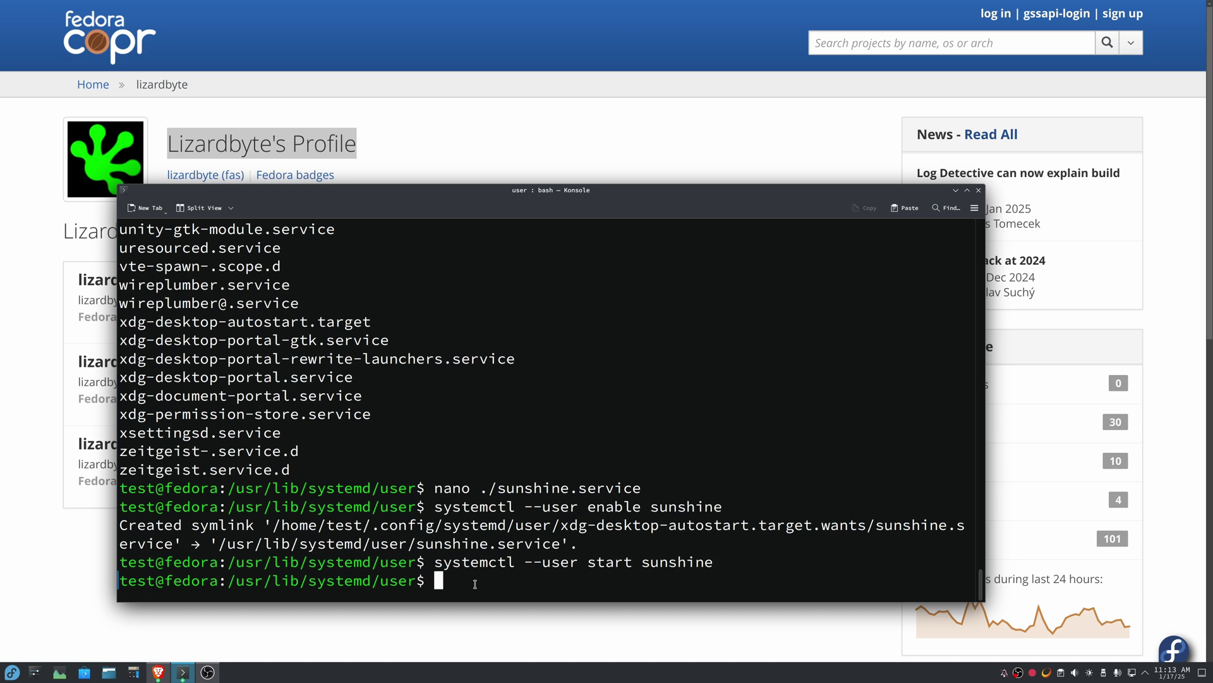
type("sudo loginctl")
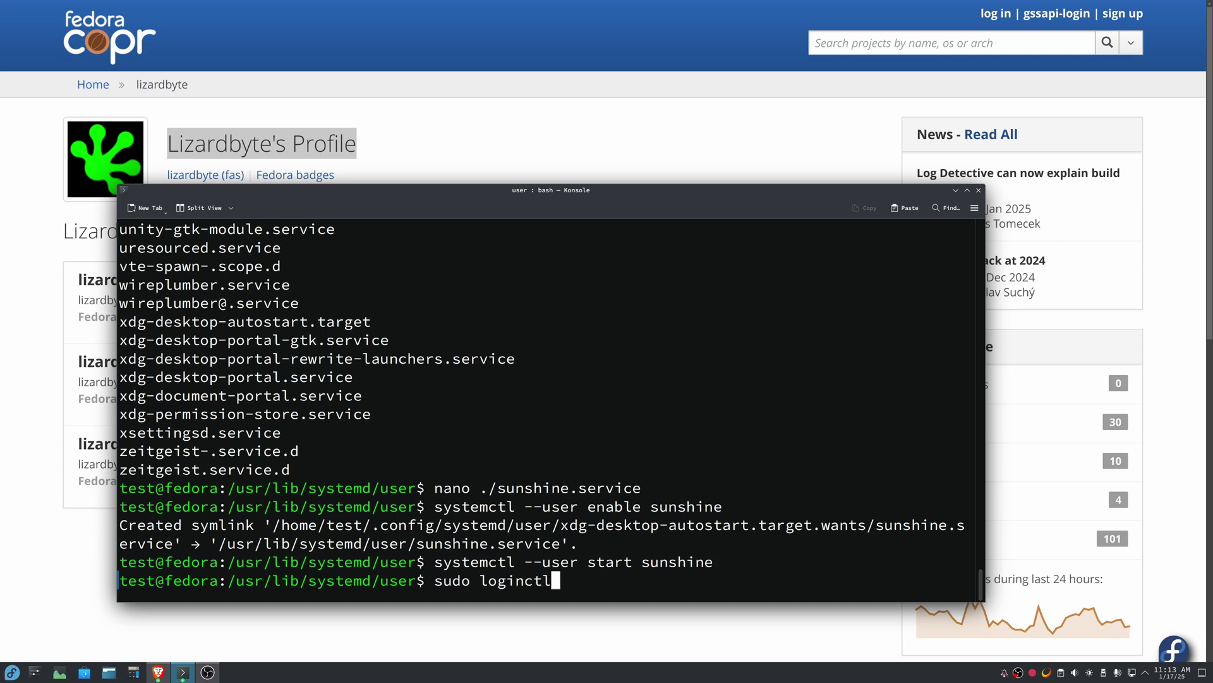
type(" enable-linger")
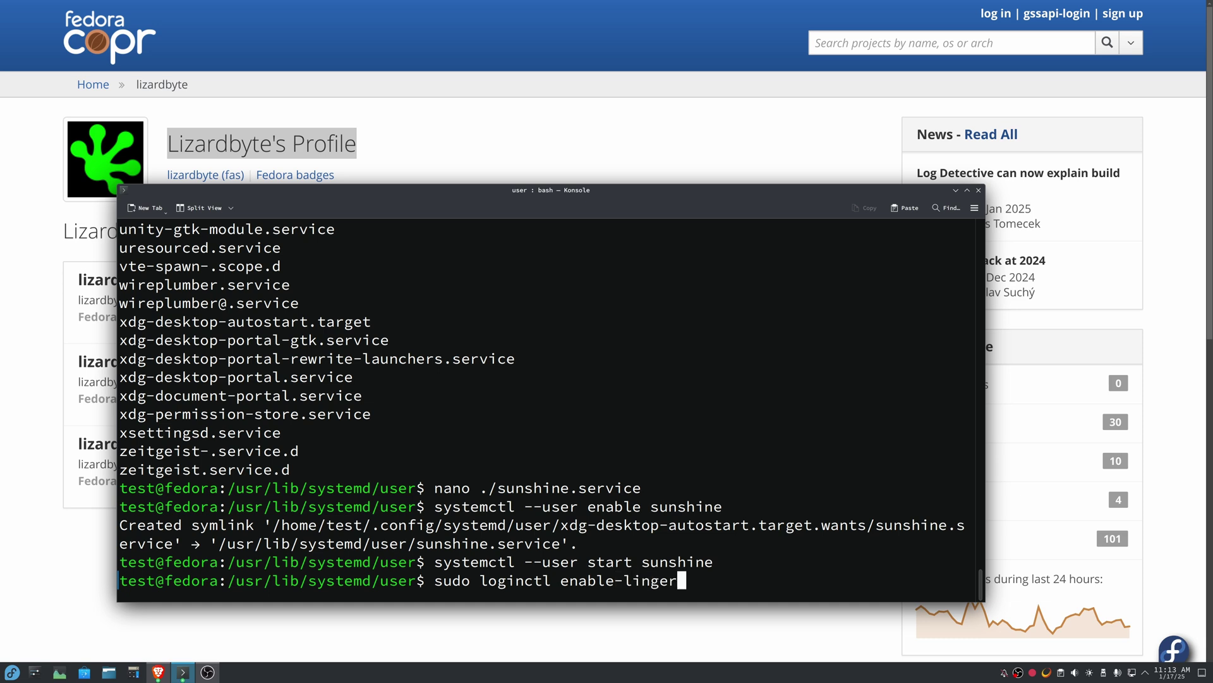
type(" $USER")
Run enable-linger for the current user, then 'systemctl --user daemon-reexec'.
key("Return")
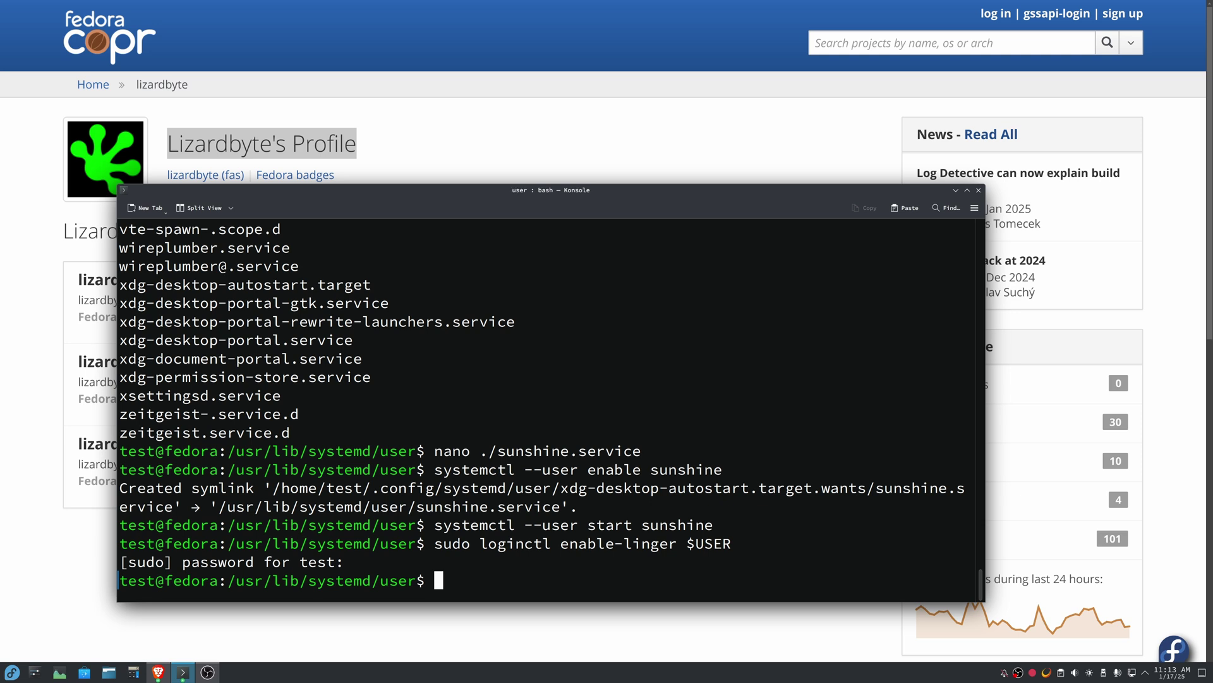
type("systemctl")
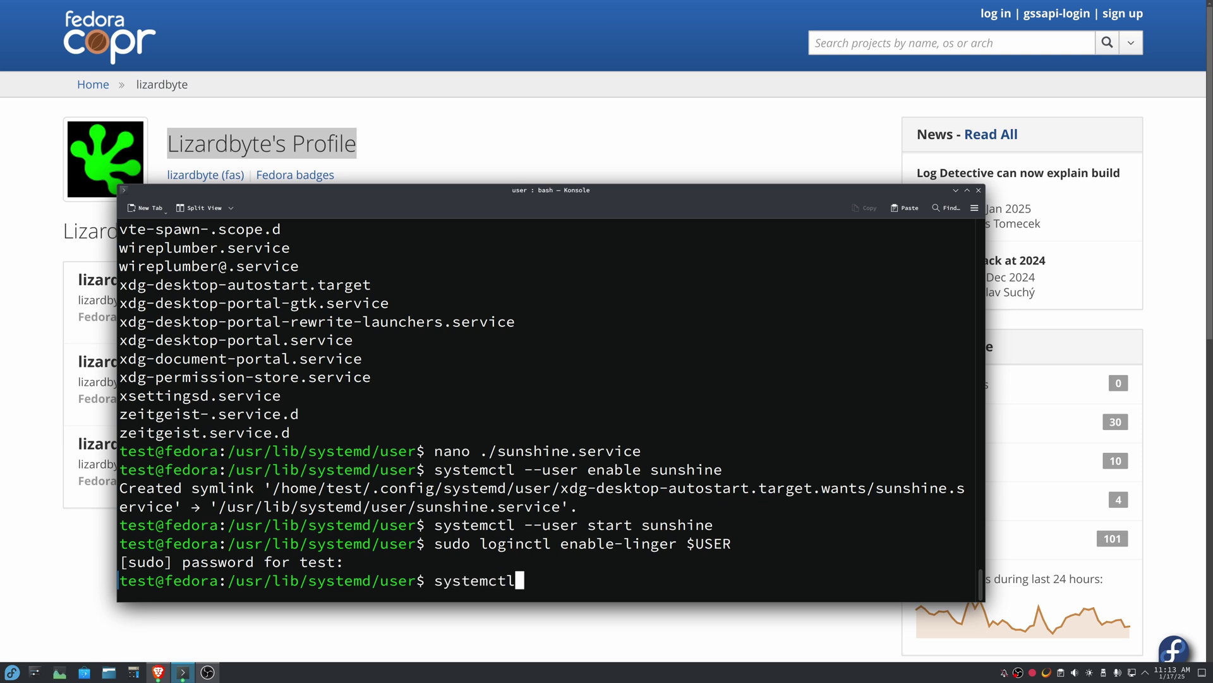
type(" --user ")
type("am")
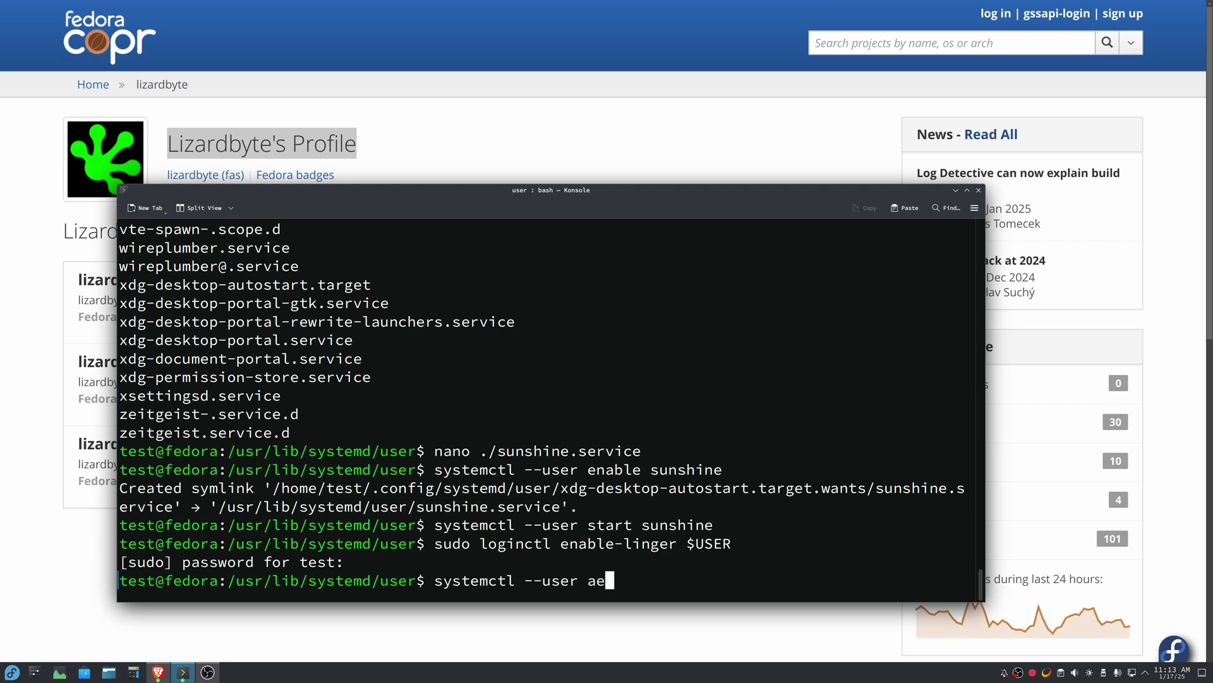
key("BackSpace")
key("BackSpace")
type("daemon-reexec")
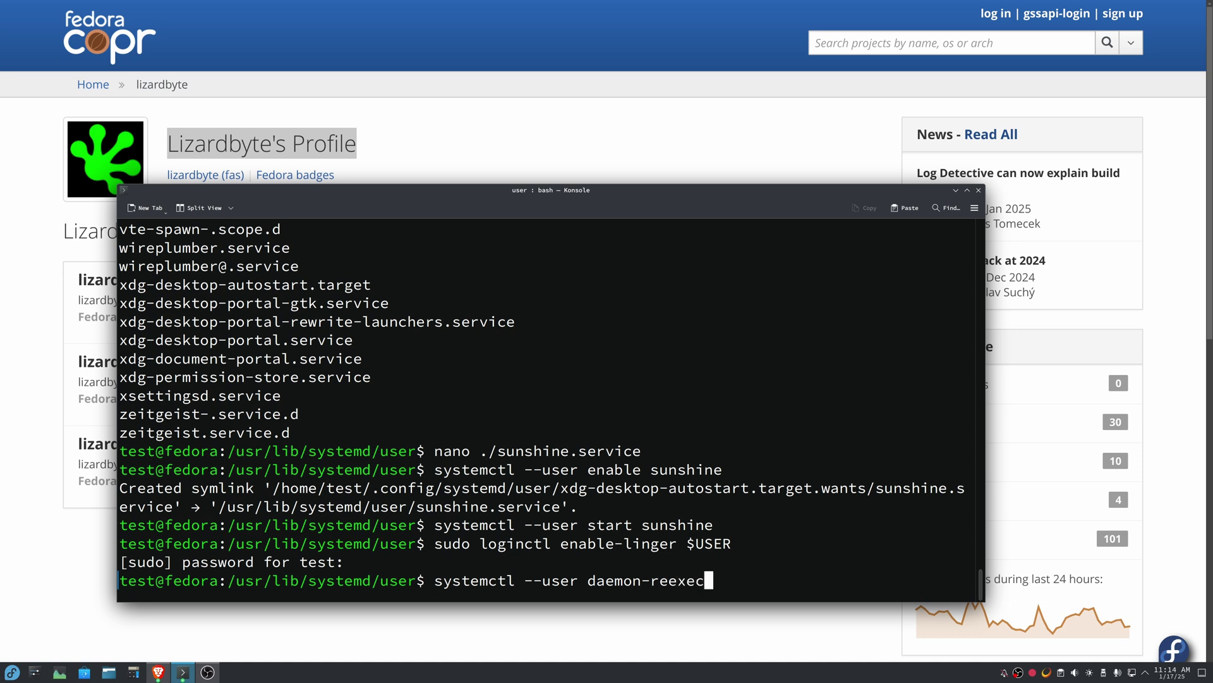
key("Return")
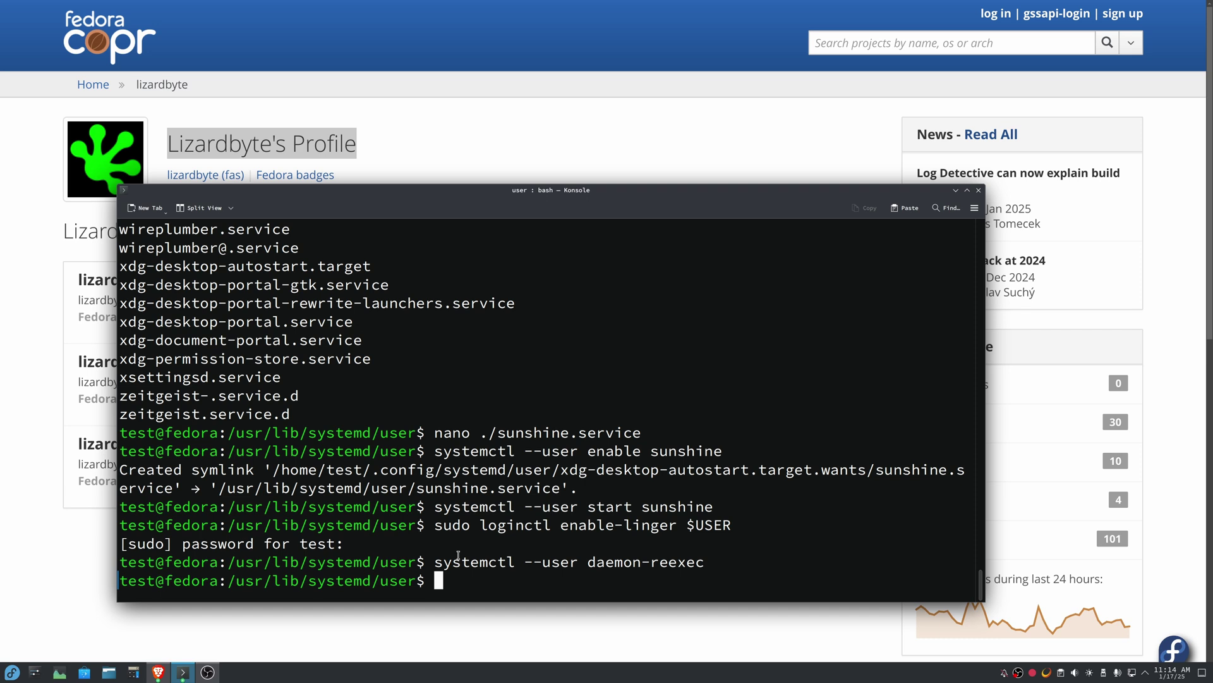
Check 'systemctl --user status sunshine' shows active (running), then exit the pager.
type("systemctl statu")
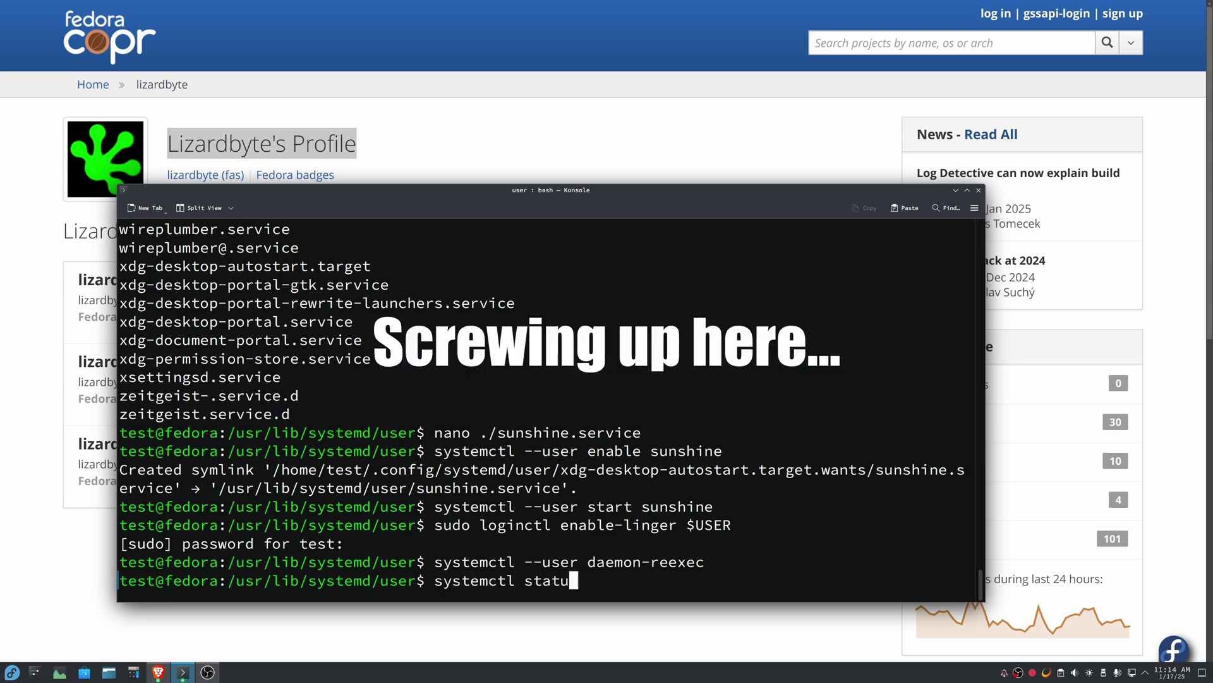
type("s sunshine")
key("Return")
type("sys")
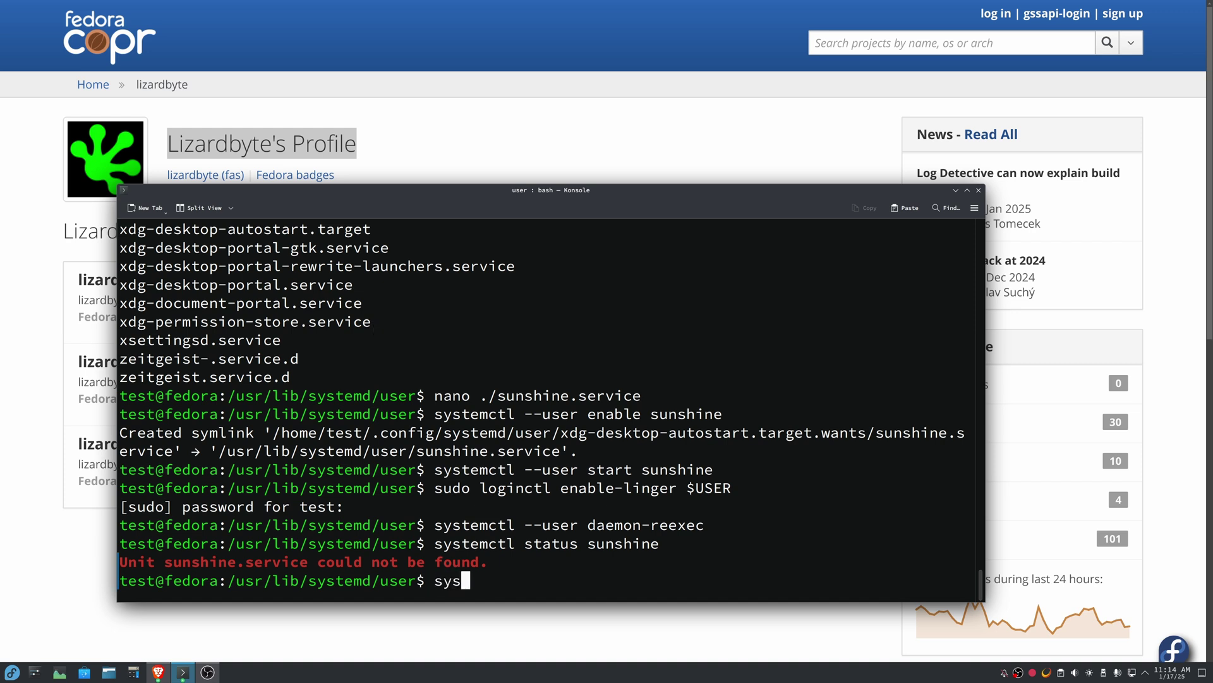
type("temctl --user ")
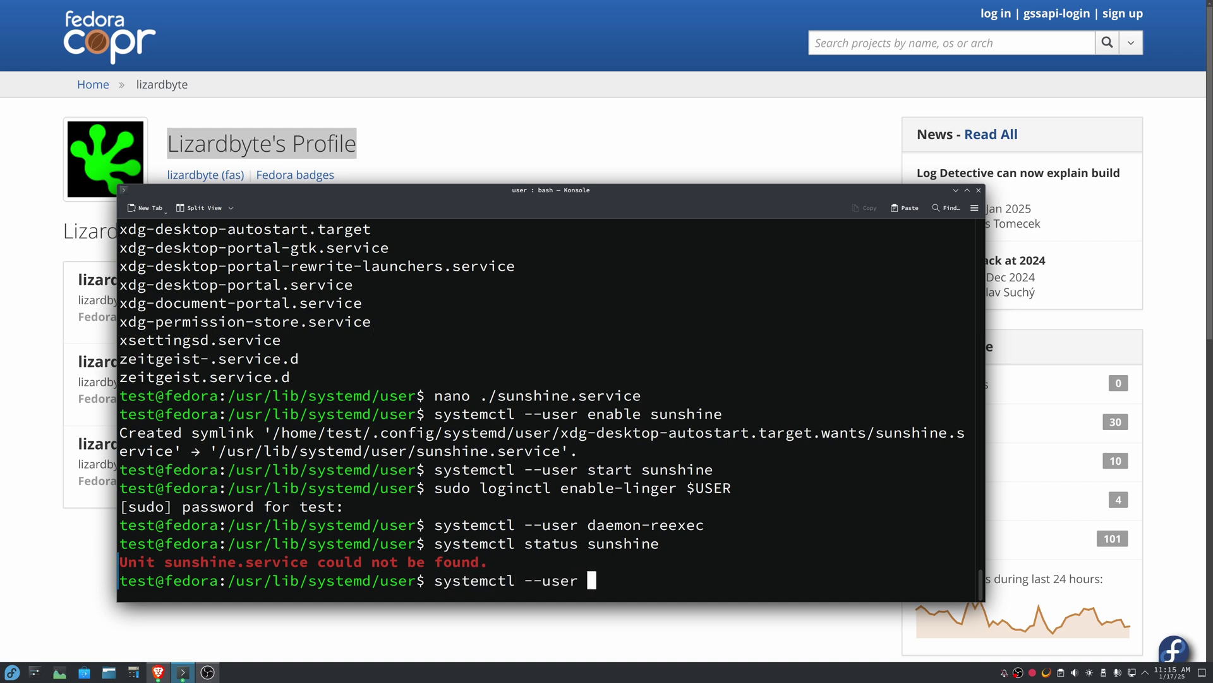
type("status sunshin")
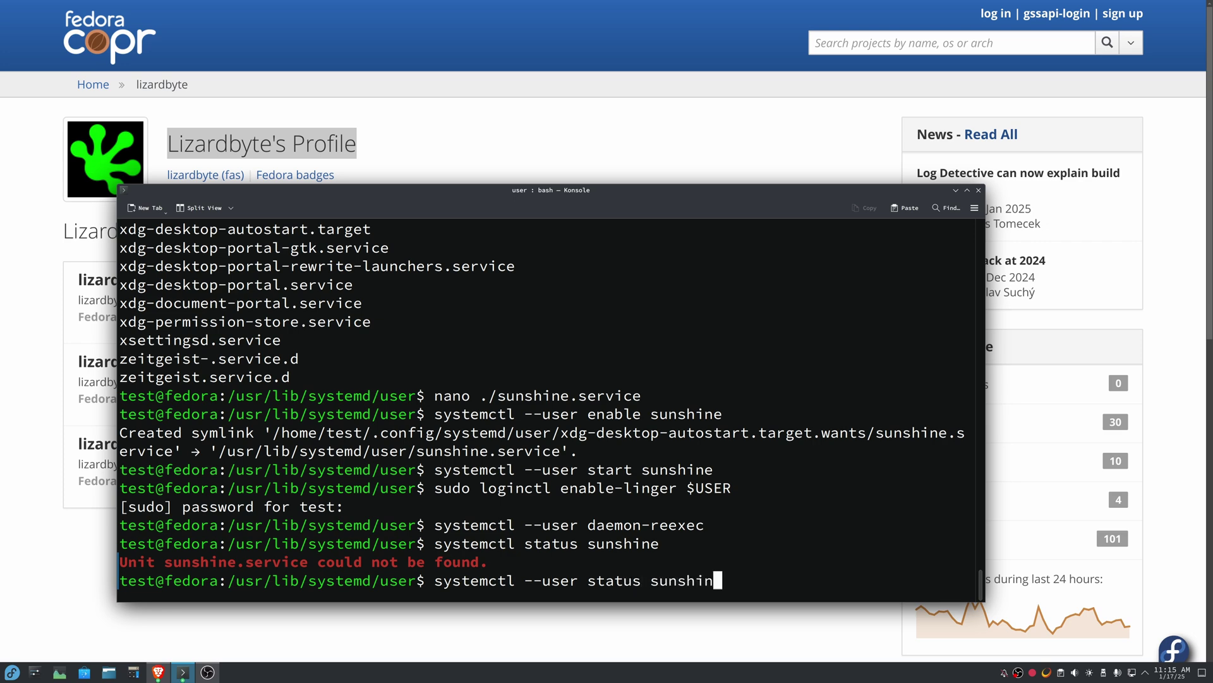
type("e")
key("Return")
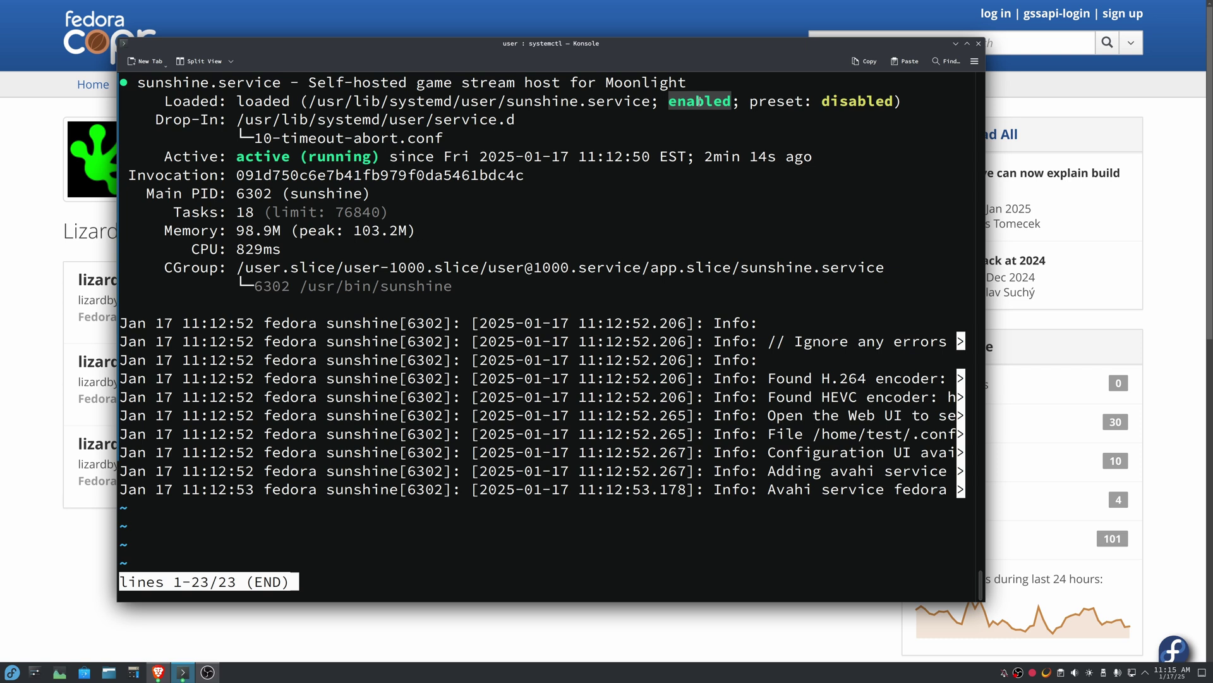
triple_click(349, 157)
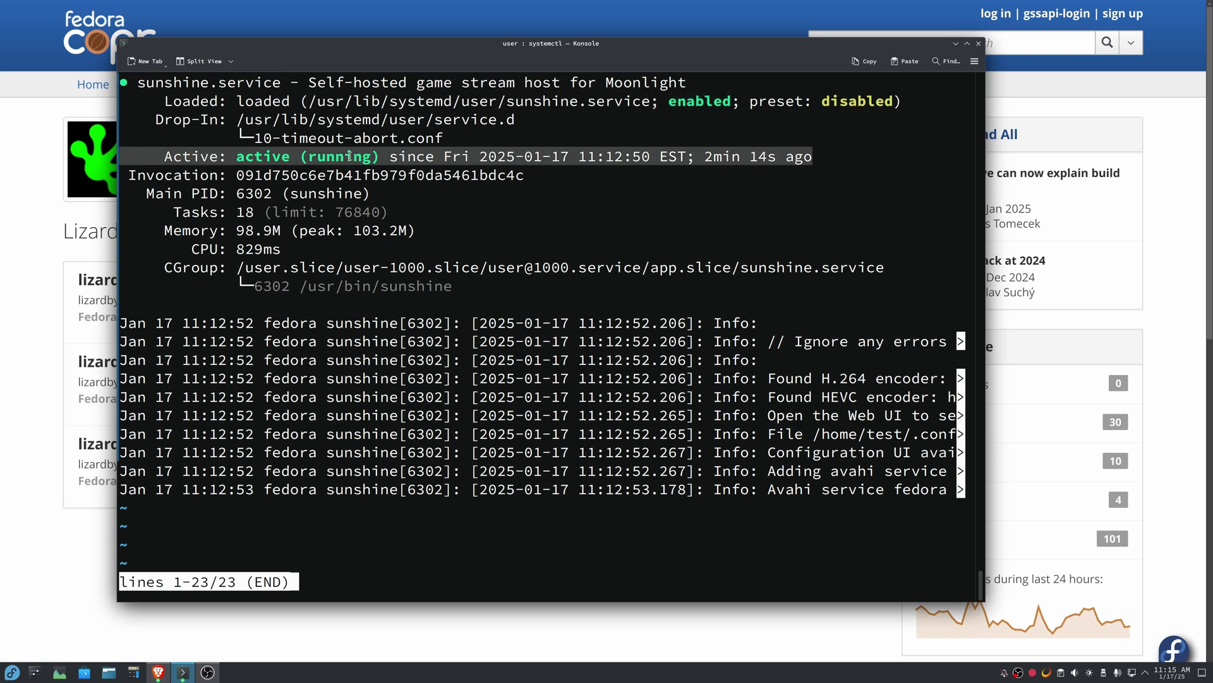
key("q")
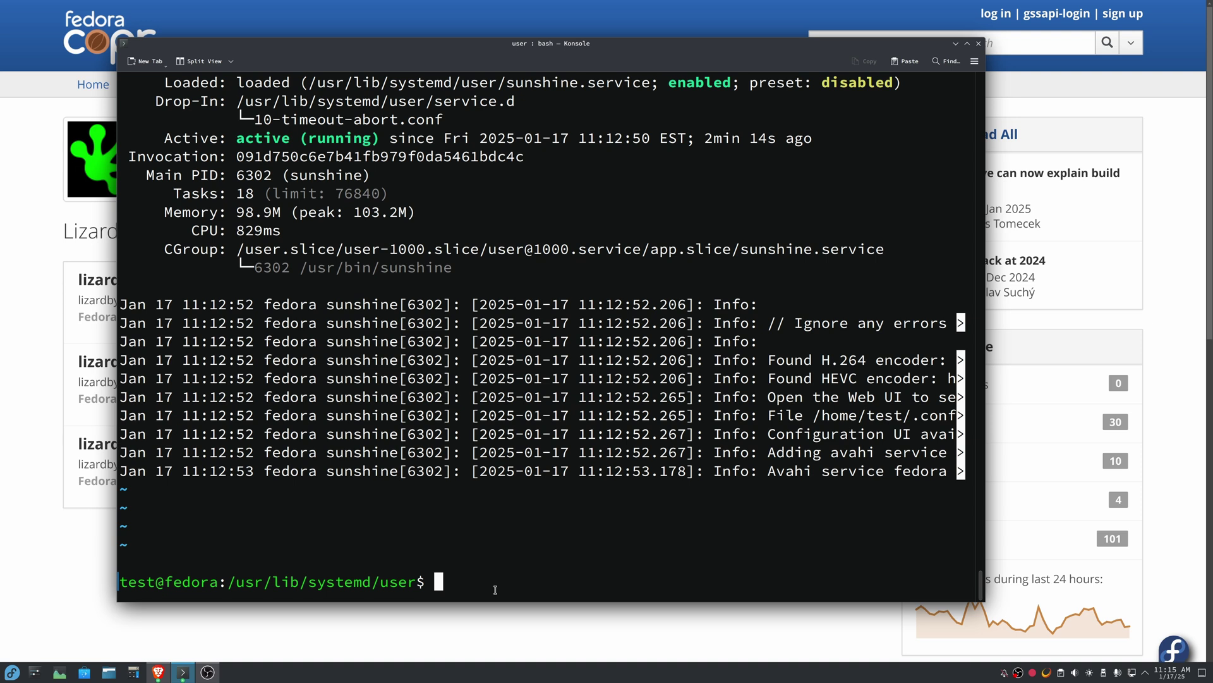
Run 'loginctl show-user $USER | grep Linger' to confirm Linger=yes.
type("loginctl")
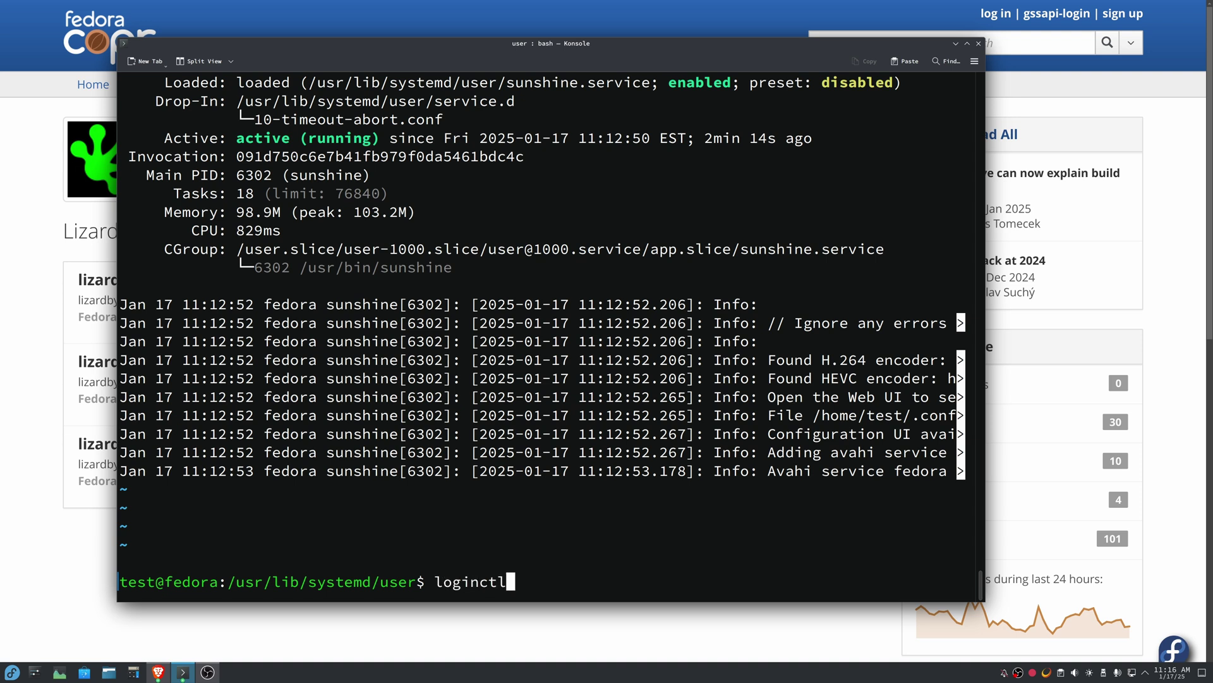
type(" show-user $USER")
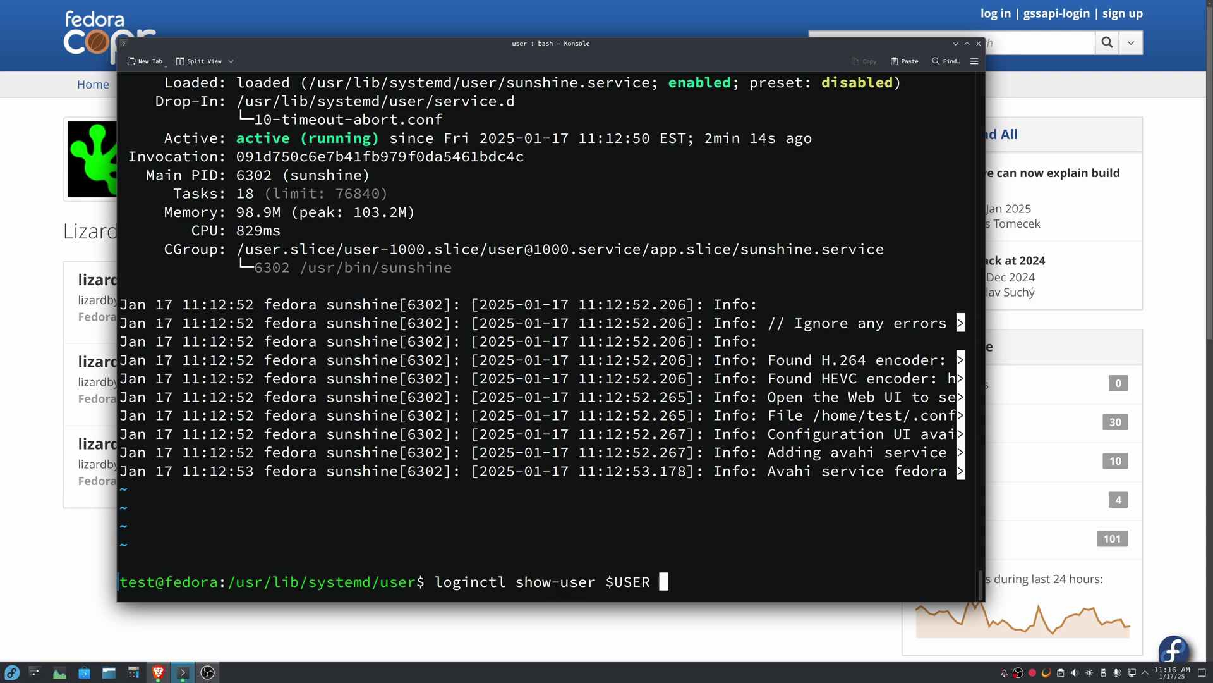
type(" | grep Linger")
key("Return")
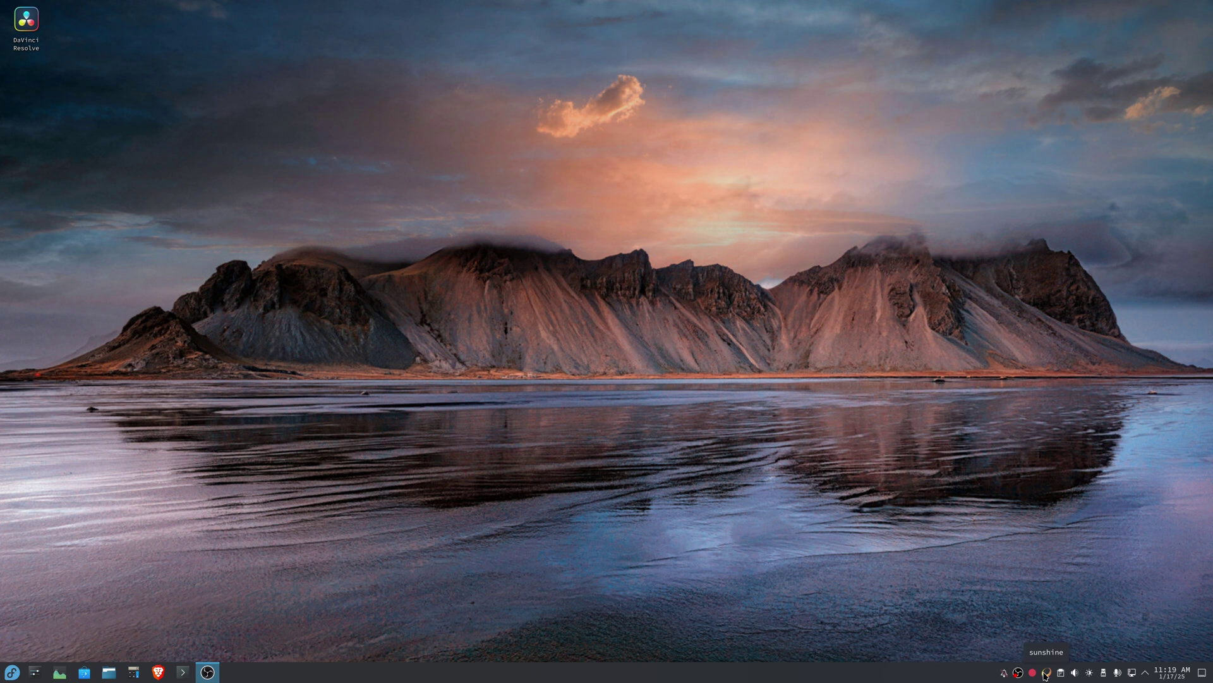
Open the Sunshine web UI from its tray icon and proceed past Brave's localhost certificate warning.
right_click(1045, 675)
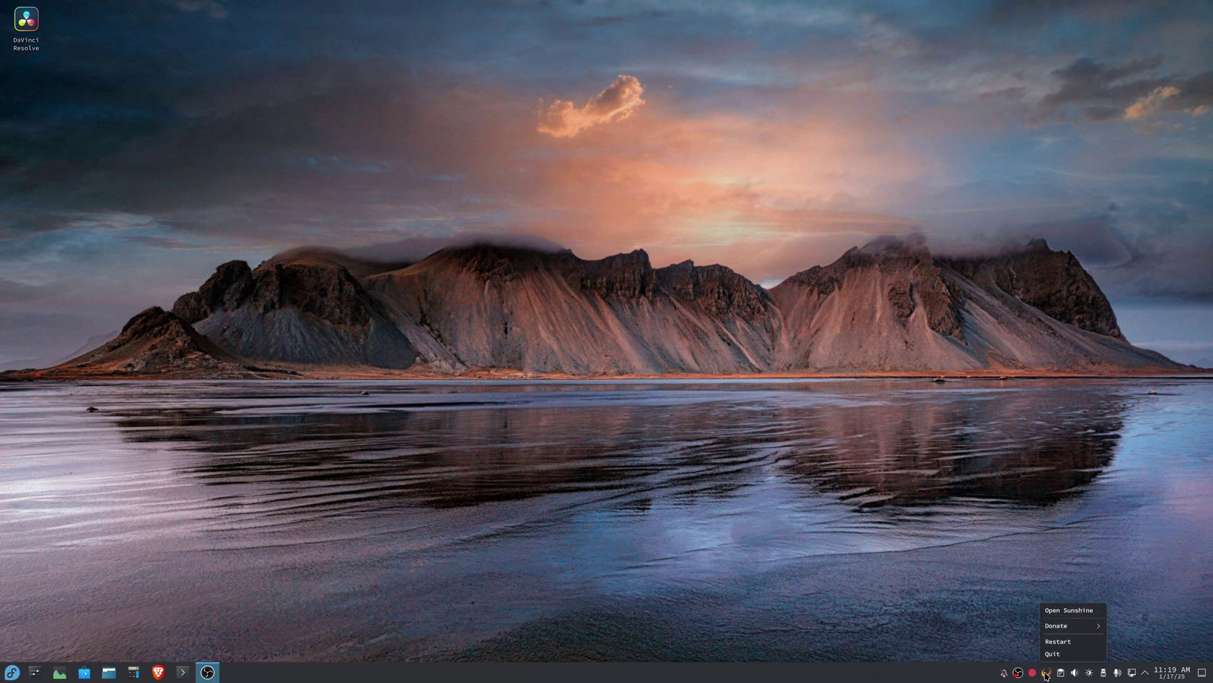
left_click(1056, 610)
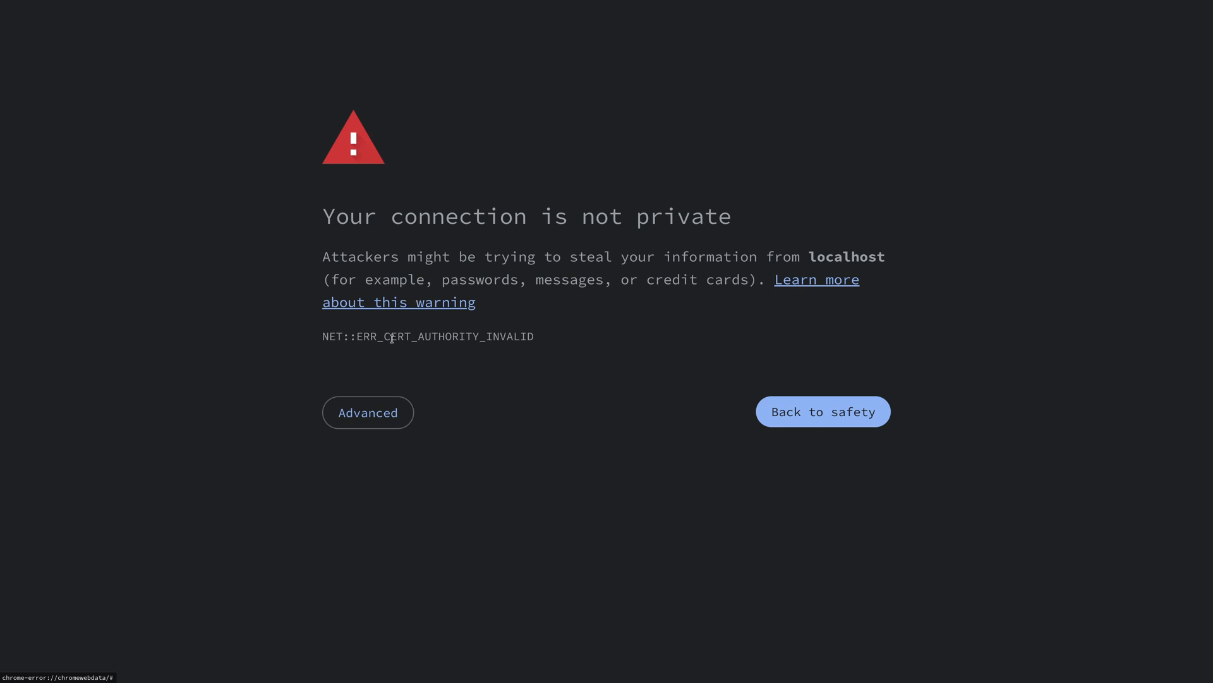
left_click(370, 407)
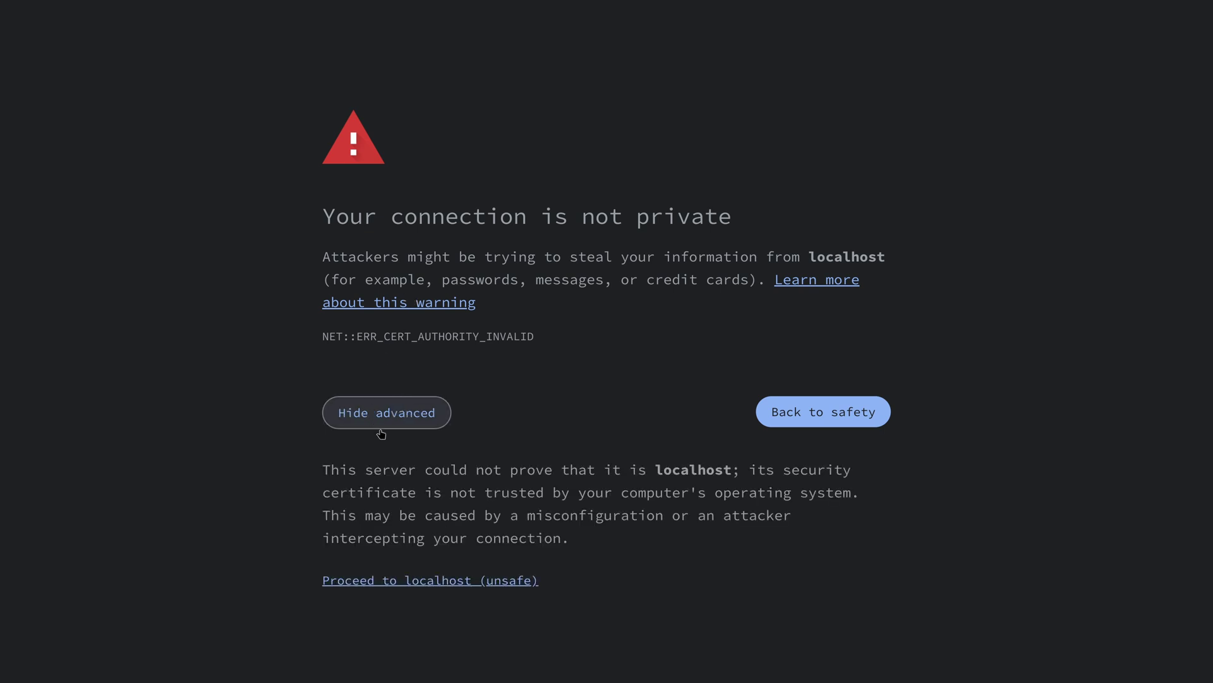
left_click(469, 582)
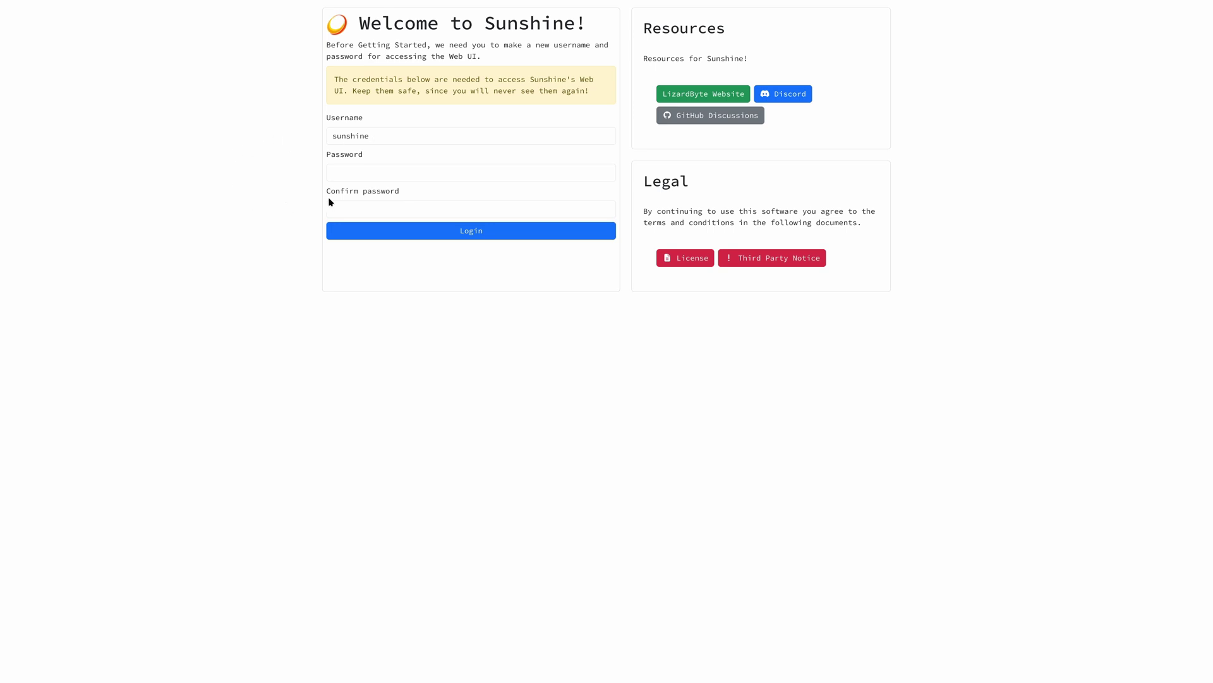
Zoom the Sunshine Web UI page in with Ctrl++.
key("ctrl+plus")
key("ctrl+plus")
key("ctrl+plus")
key("ctrl+plus")
key("ctrl+plus")
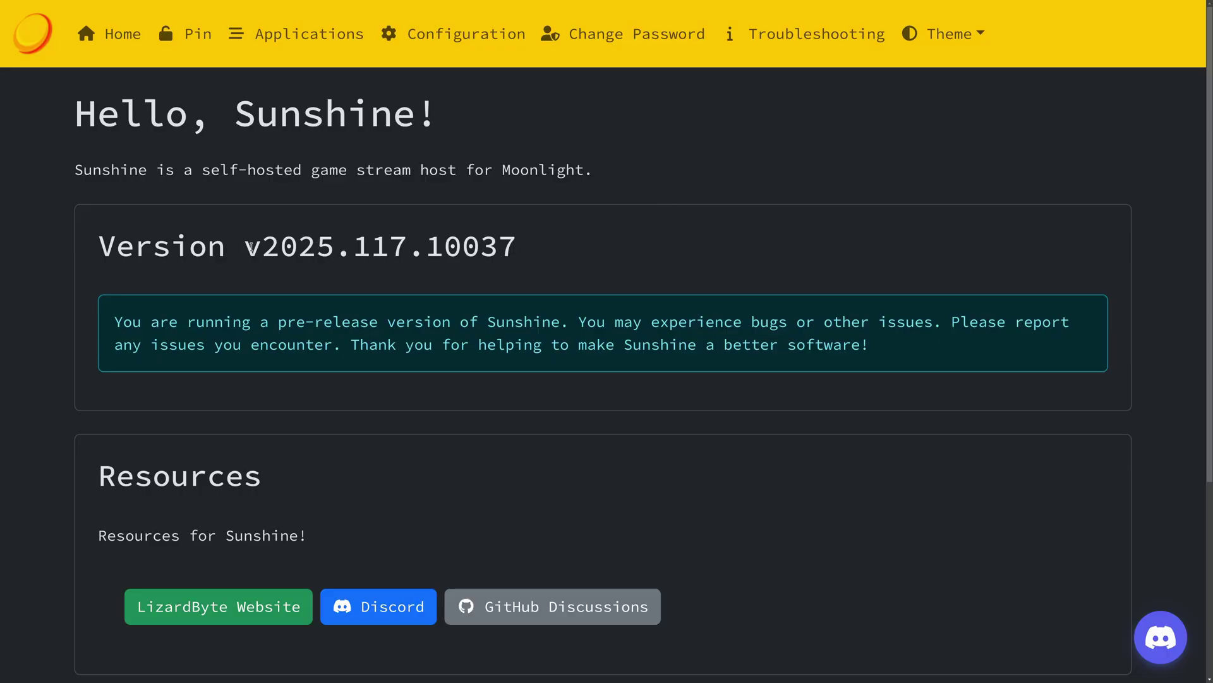
Highlight the version number v2025.117.10037, then go to the Applications page.
left_click_drag(251, 246, 515, 245)
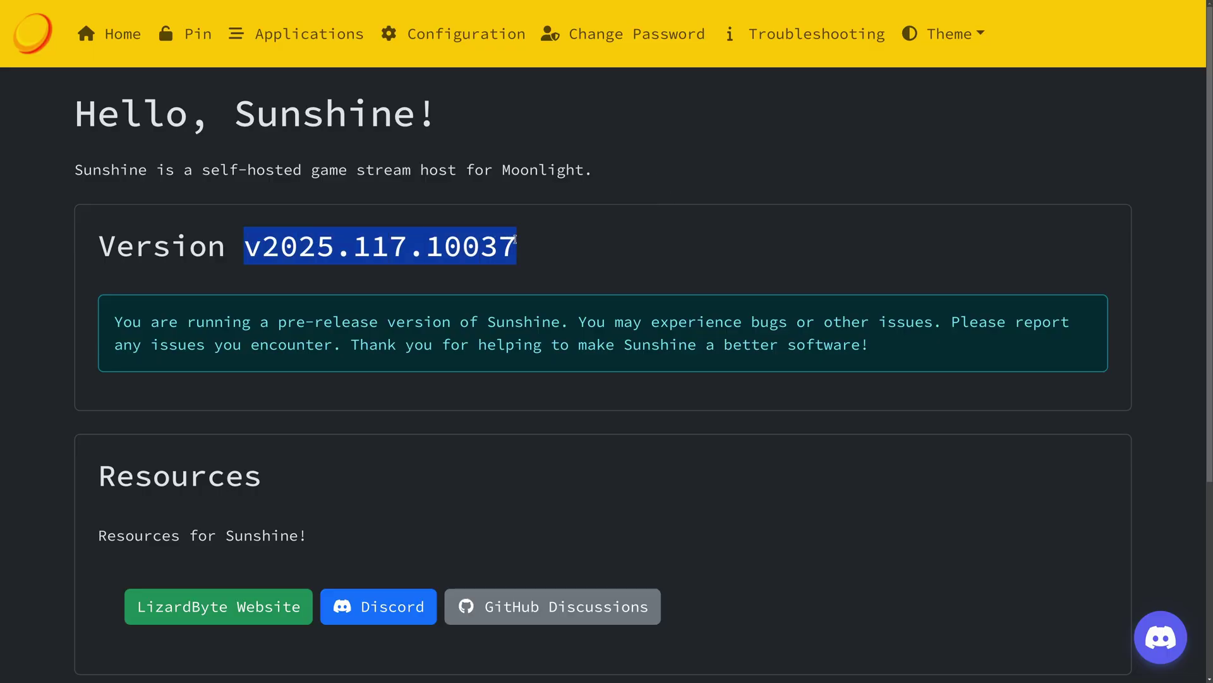
left_click(251, 43)
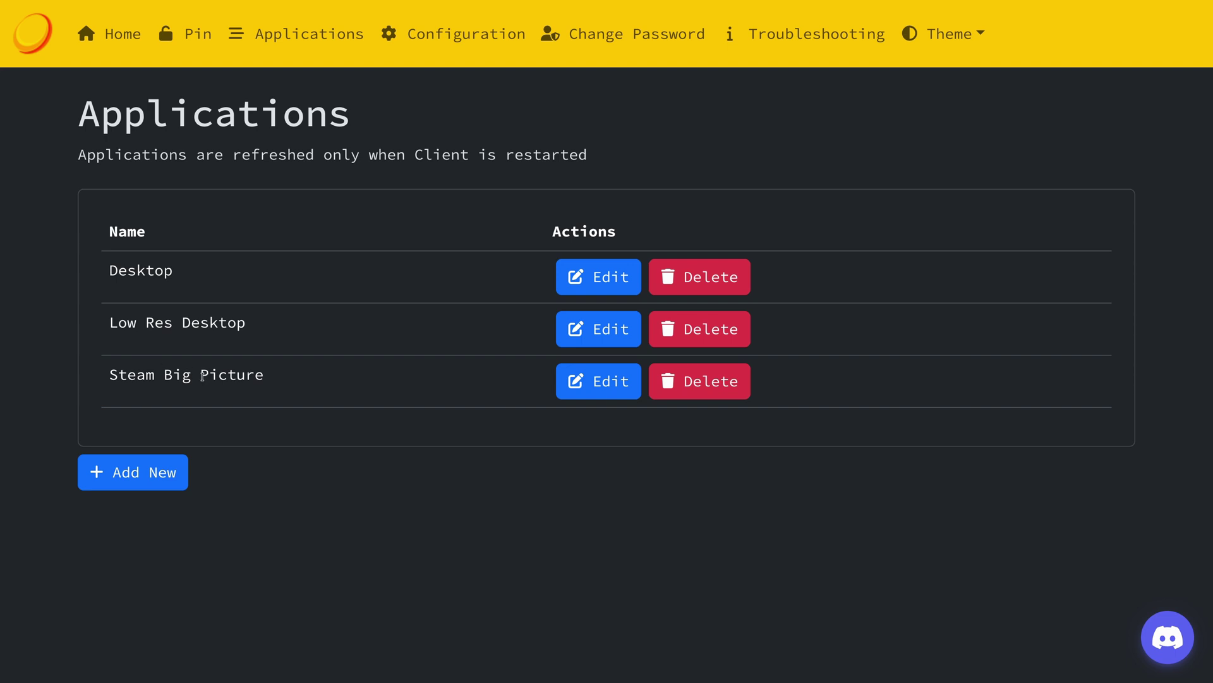
Open Configuration, zoom the page out, and look through the Input settings.
left_click(440, 38)
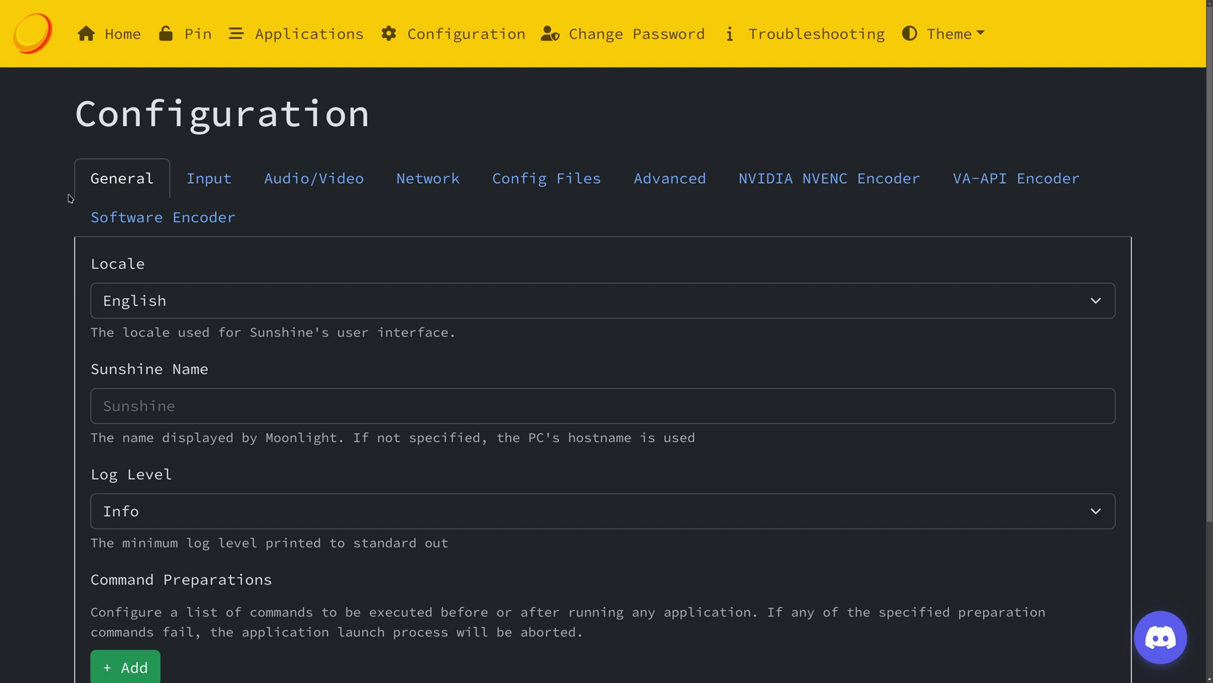
key("ctrl+minus")
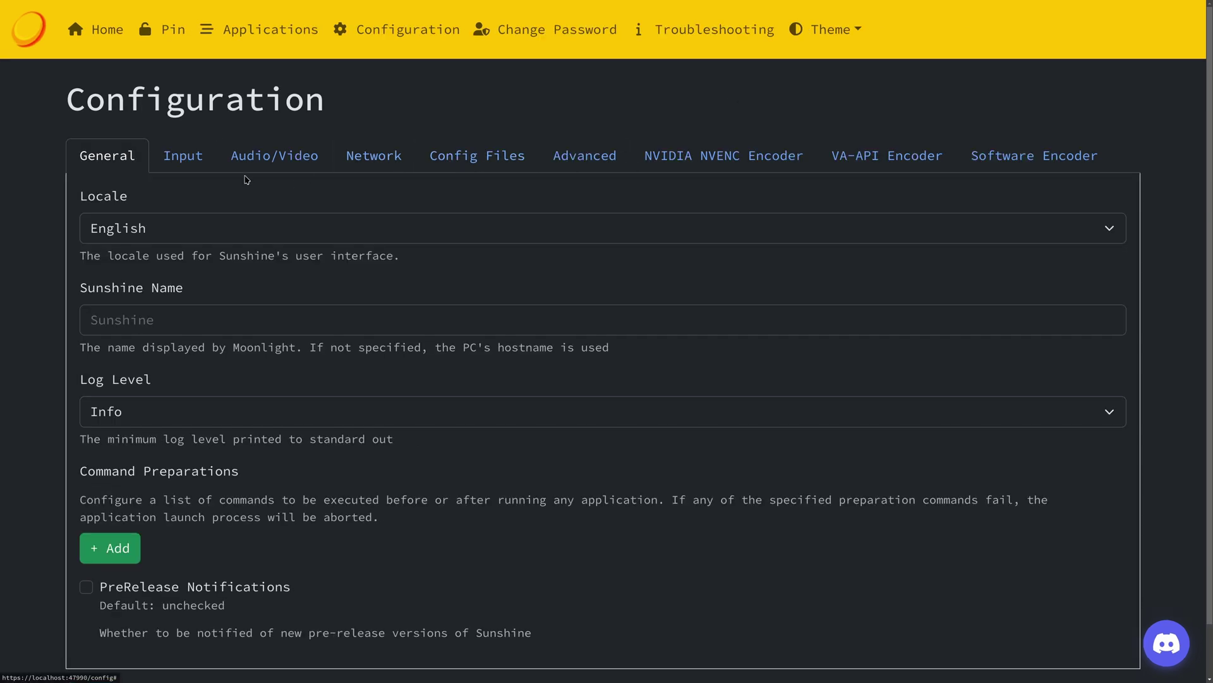
left_click(180, 156)
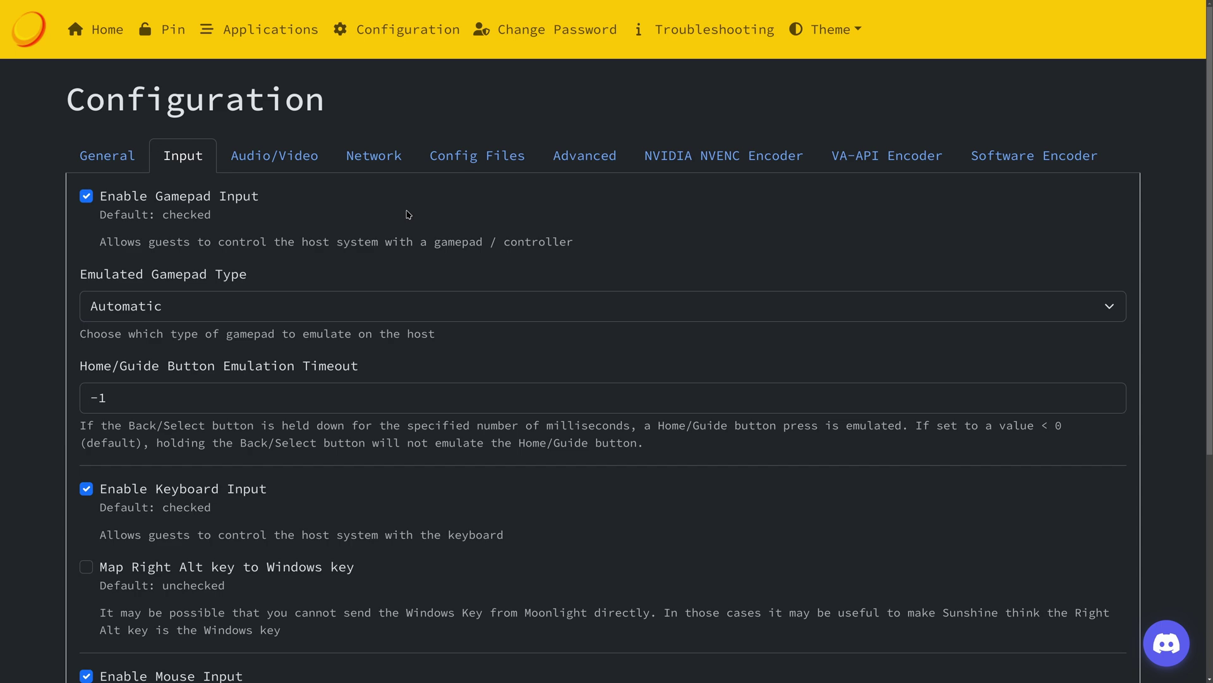
scroll(409, 215, "down", 4)
scroll(410, 215, "down", 2)
scroll(409, 215, "up", 8)
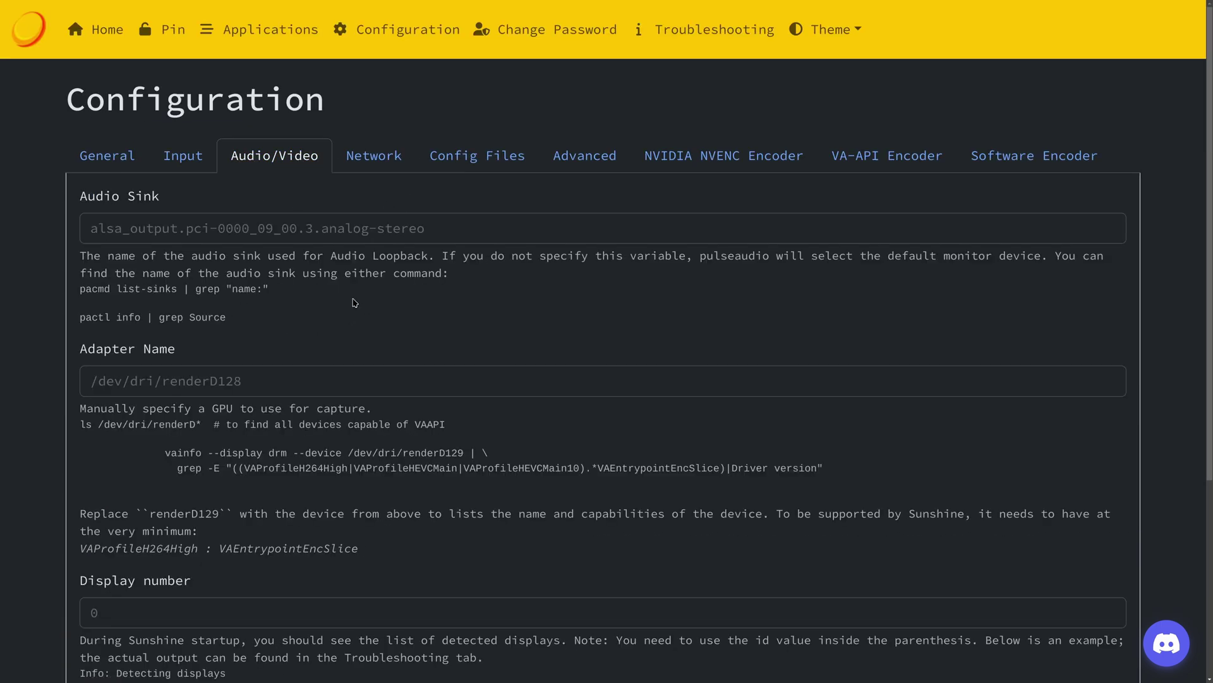
scroll(354, 303, "down", 2)
scroll(377, 186, "up", 2)
Look through the Network, Advanced and NVIDIA NVENC Encoder settings tabs.
left_click(376, 163)
scroll(399, 218, "down", 1)
scroll(400, 218, "down", 8)
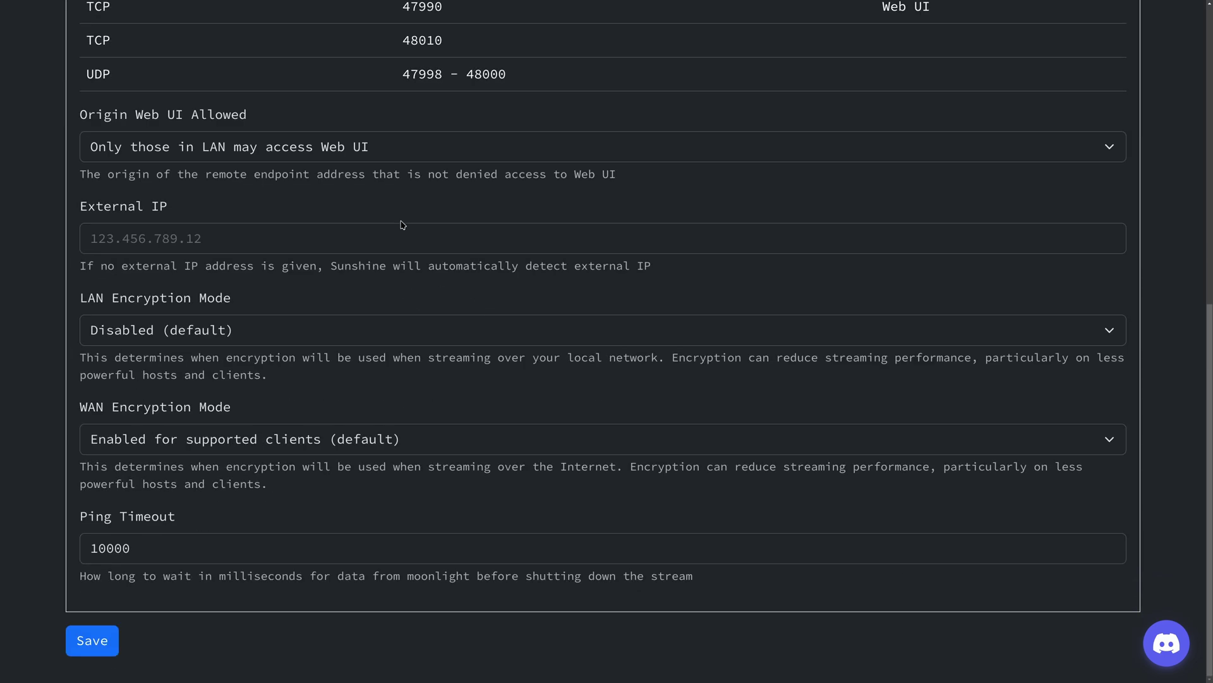
scroll(400, 221, "up", 9)
left_click(609, 169)
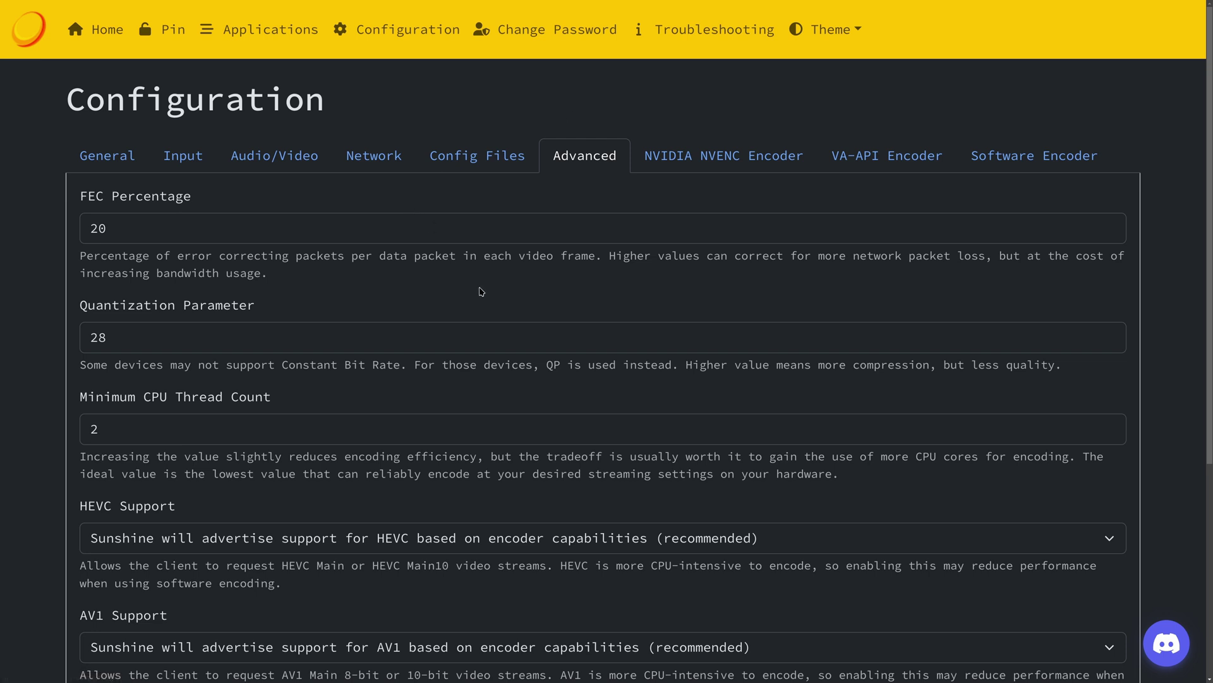
scroll(487, 288, "down", 1)
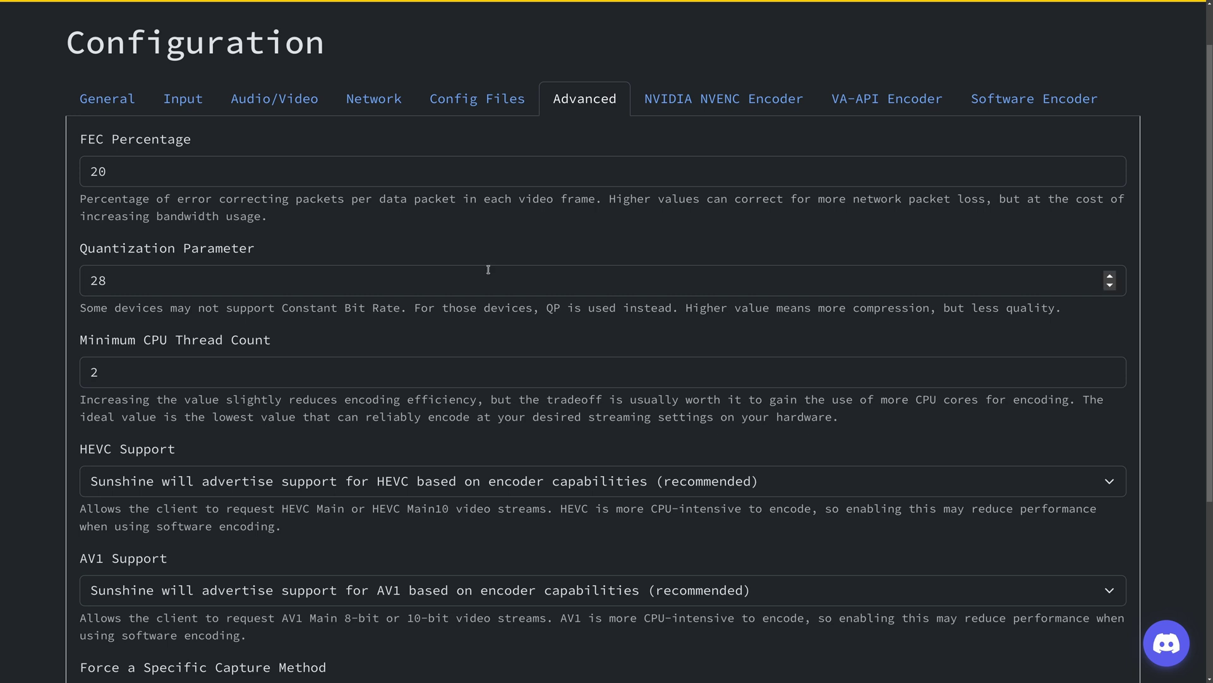
left_click(724, 79)
scroll(578, 205, "up", 1)
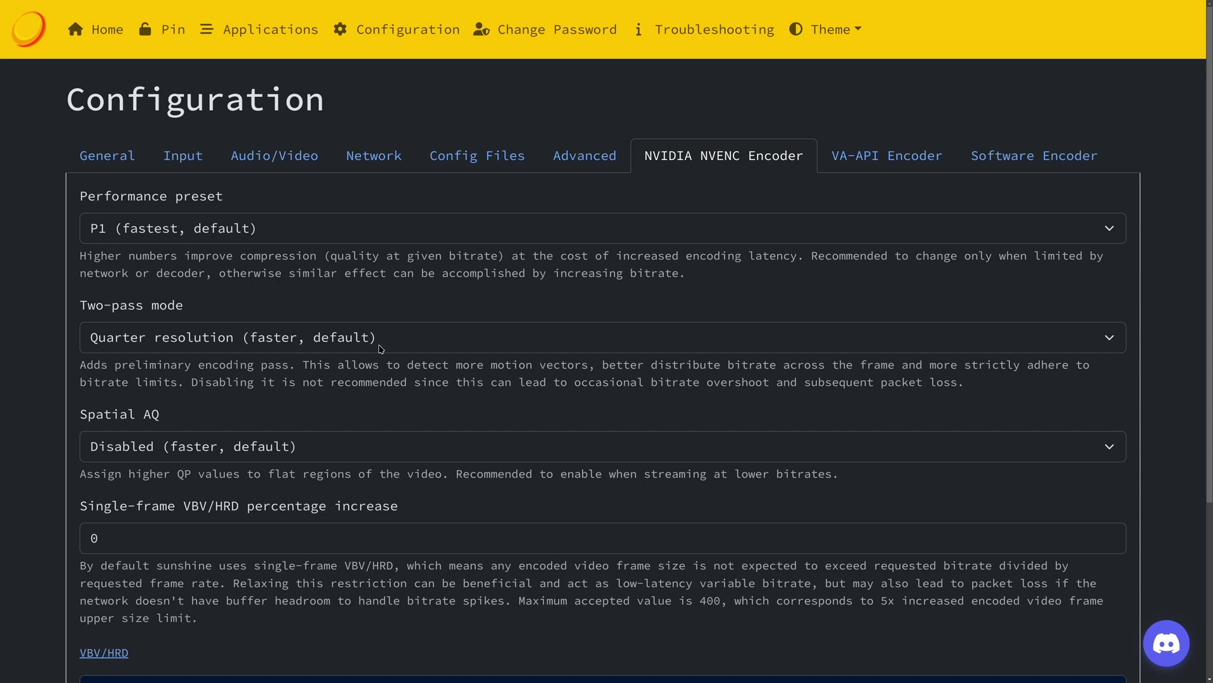
scroll(341, 352, "down", 4)
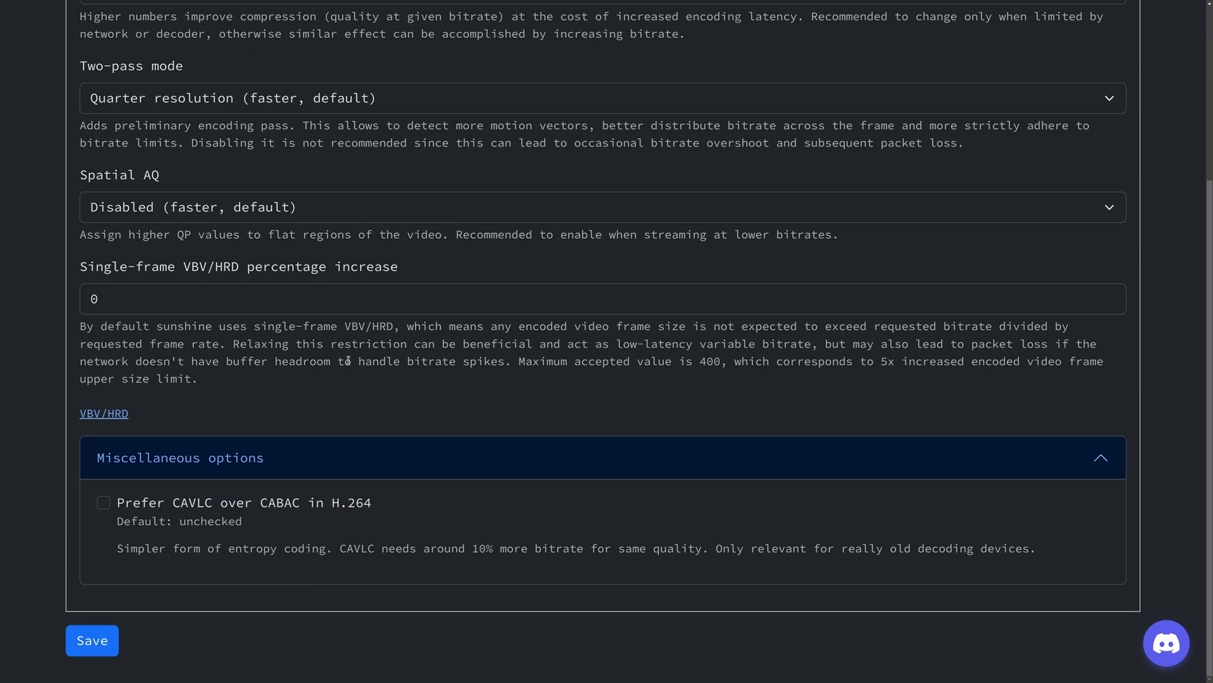
scroll(462, 369, "up", 4)
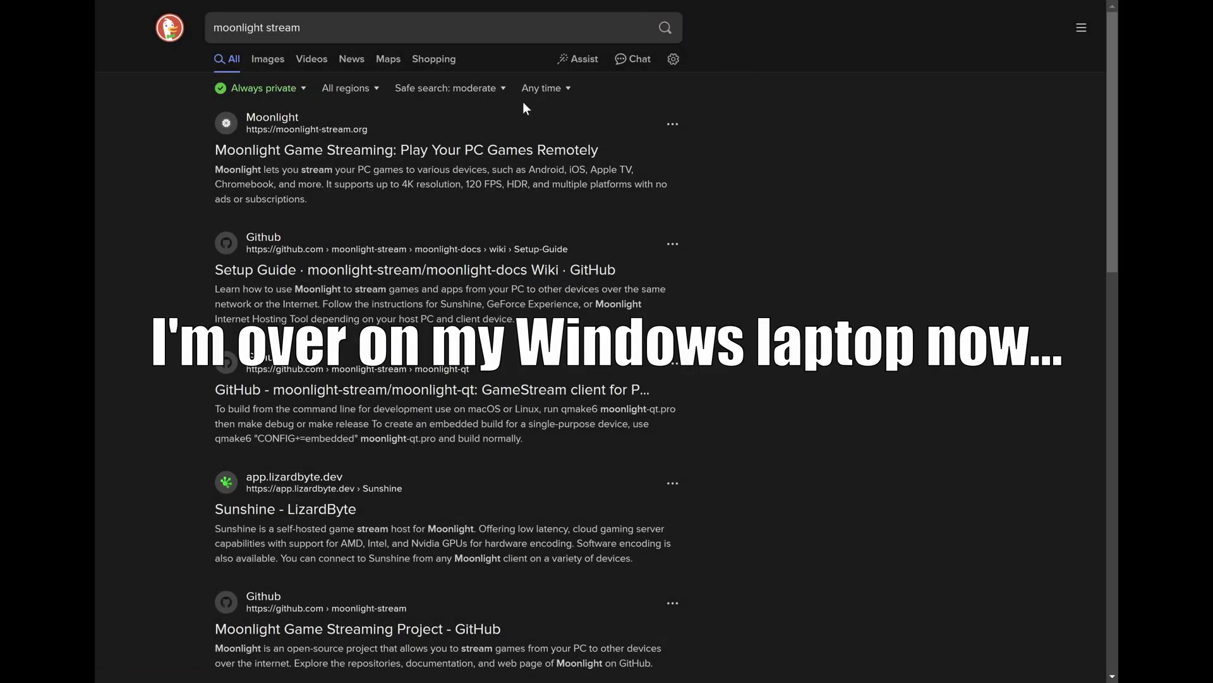
Go to moonlight-stream.org and its Windows, macOS, Linux client downloads page.
left_click(356, 153)
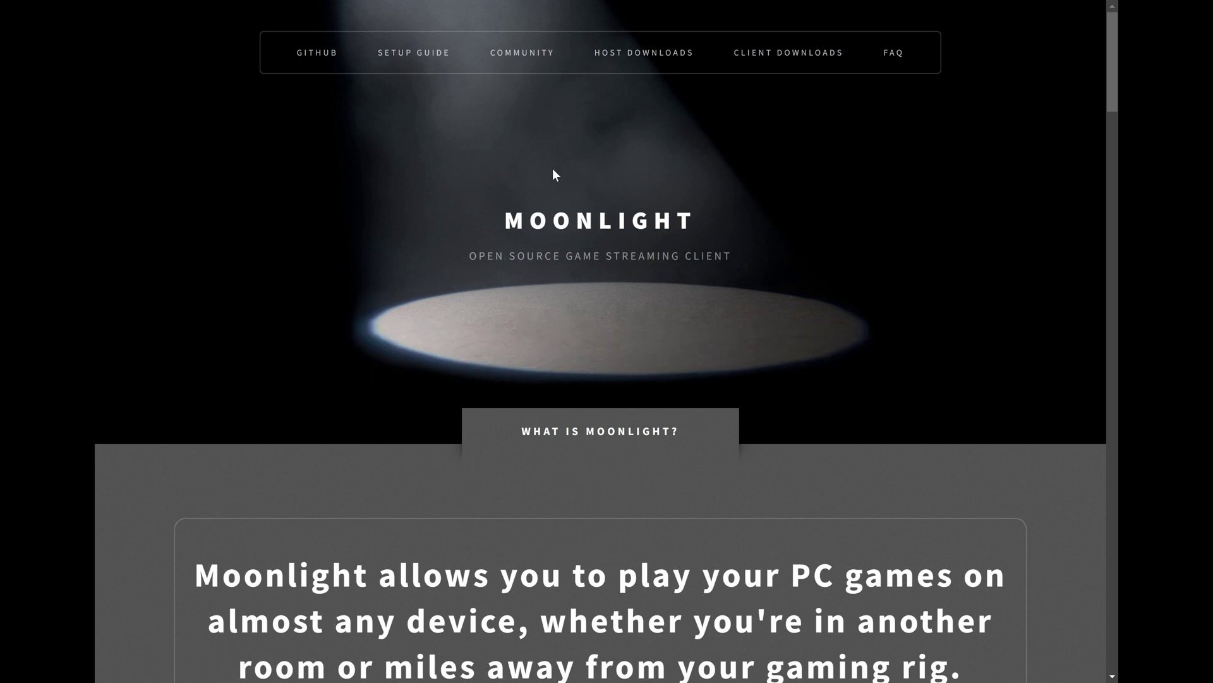
left_click(742, 60)
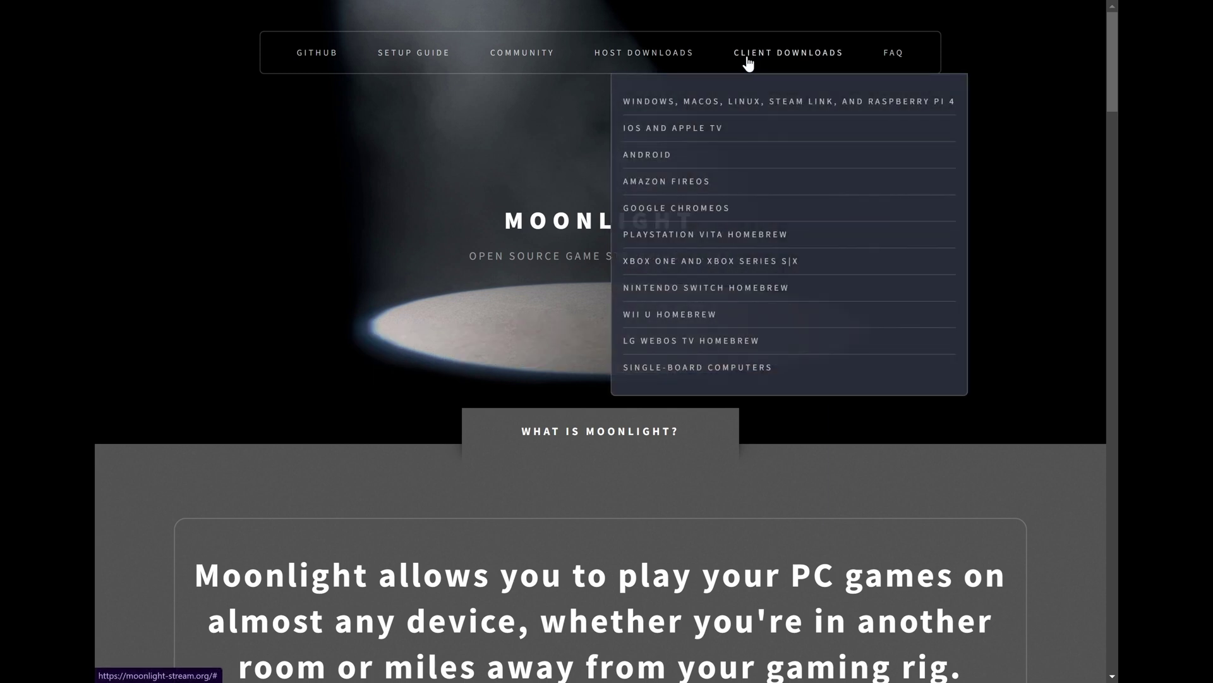
left_click(765, 103)
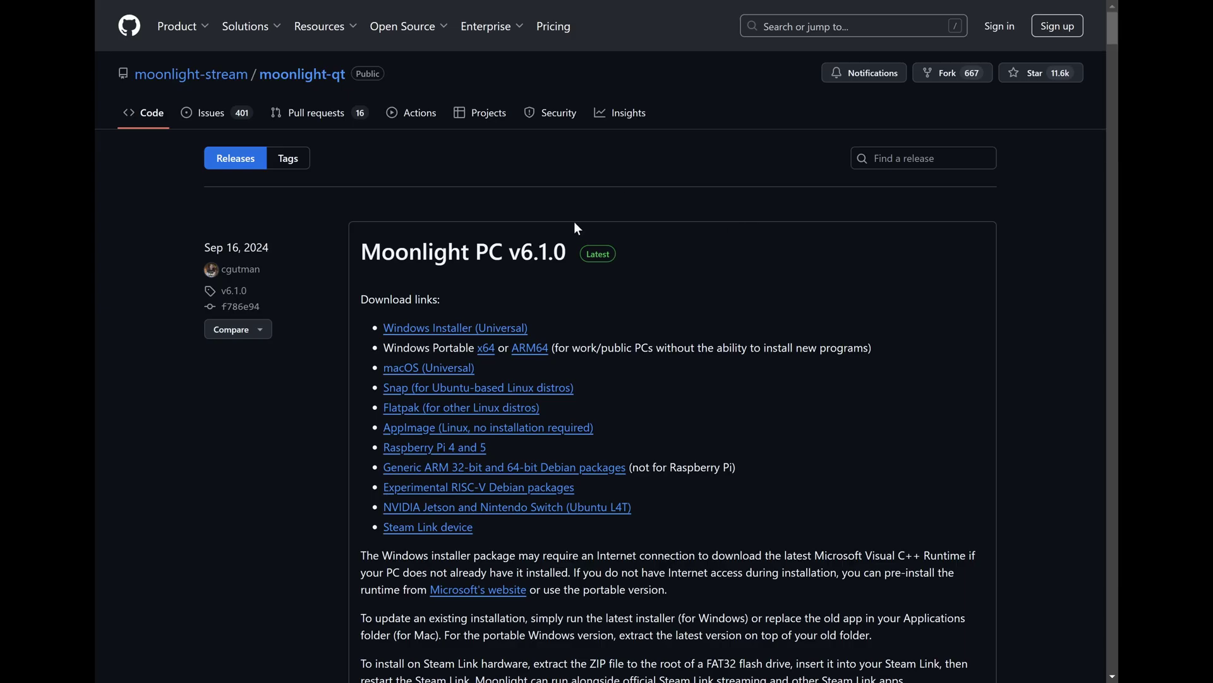
scroll(574, 217, "down", 2)
scroll(574, 216, "up", 2)
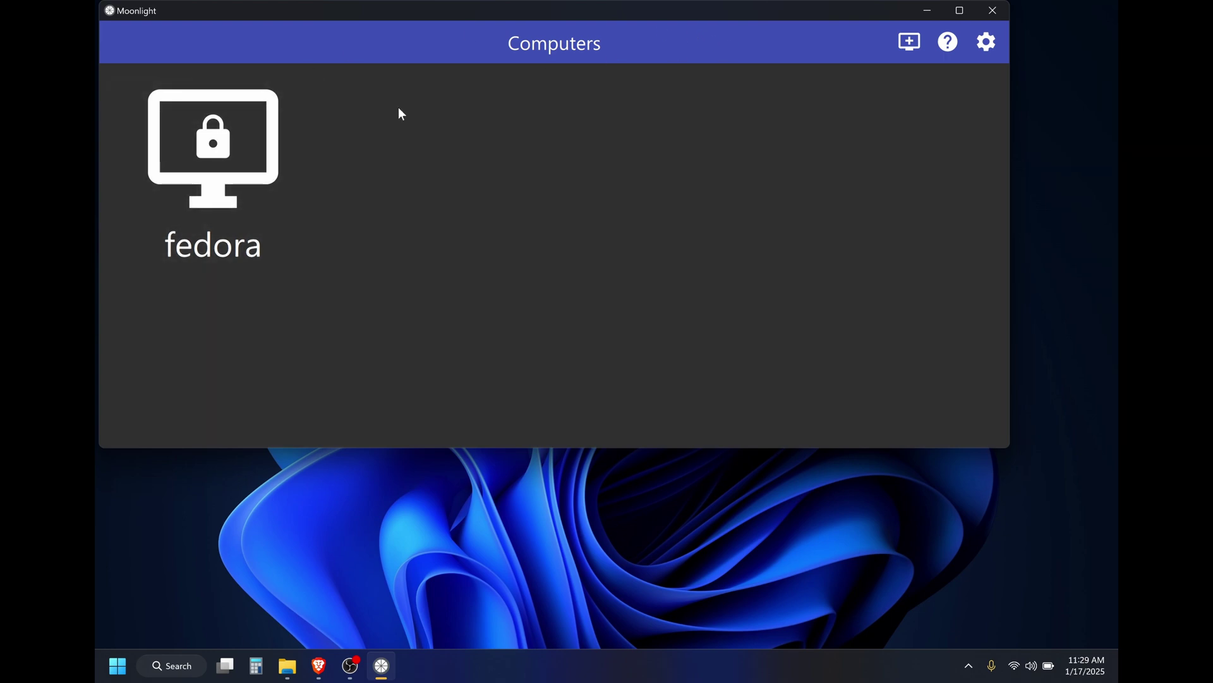
Select the locked fedora tile in Moonlight to generate a pairing PIN.
left_click(238, 167)
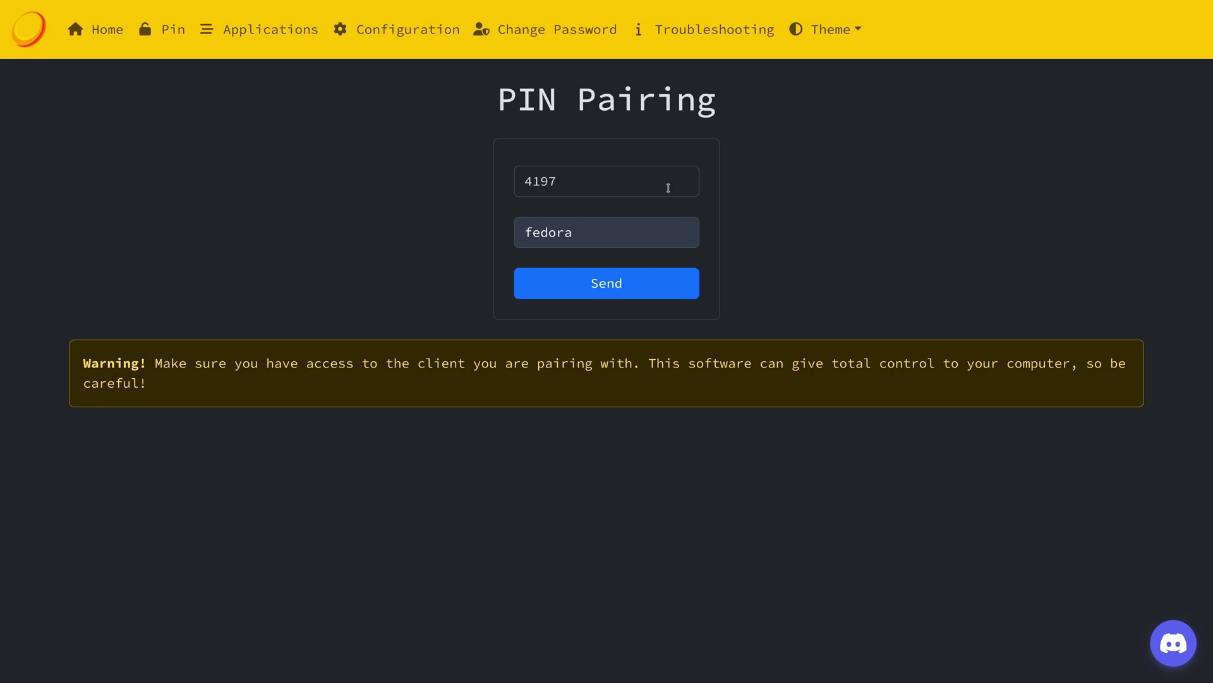
Send the PIN from Sunshine's PIN Pairing page to pair the fedora device.
left_click(544, 272)
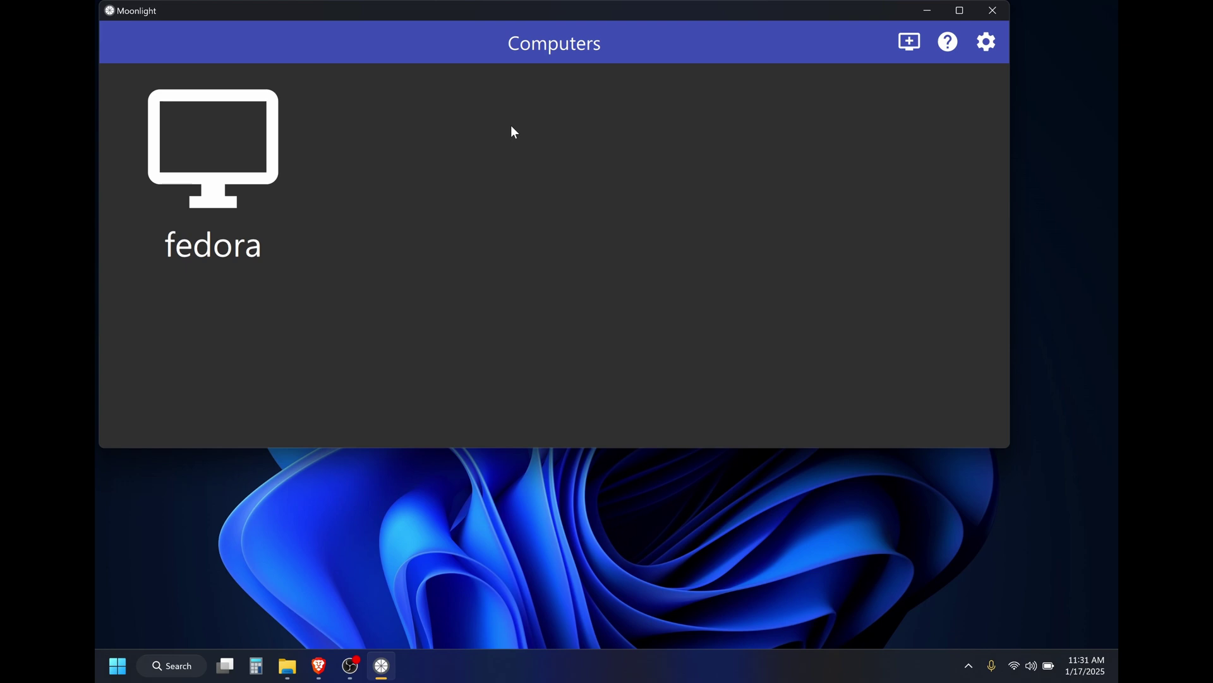
Open fedora's app list in Moonlight and launch the Desktop stream.
left_click(234, 148)
left_click(246, 149)
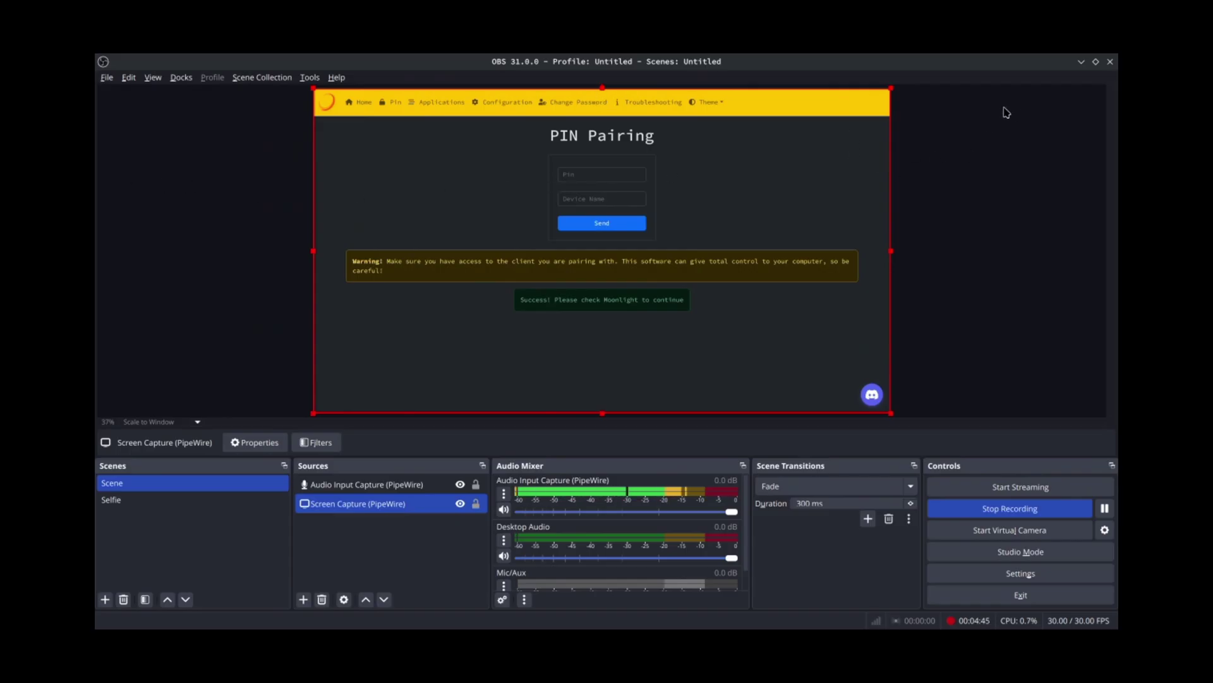
left_click(1082, 61)
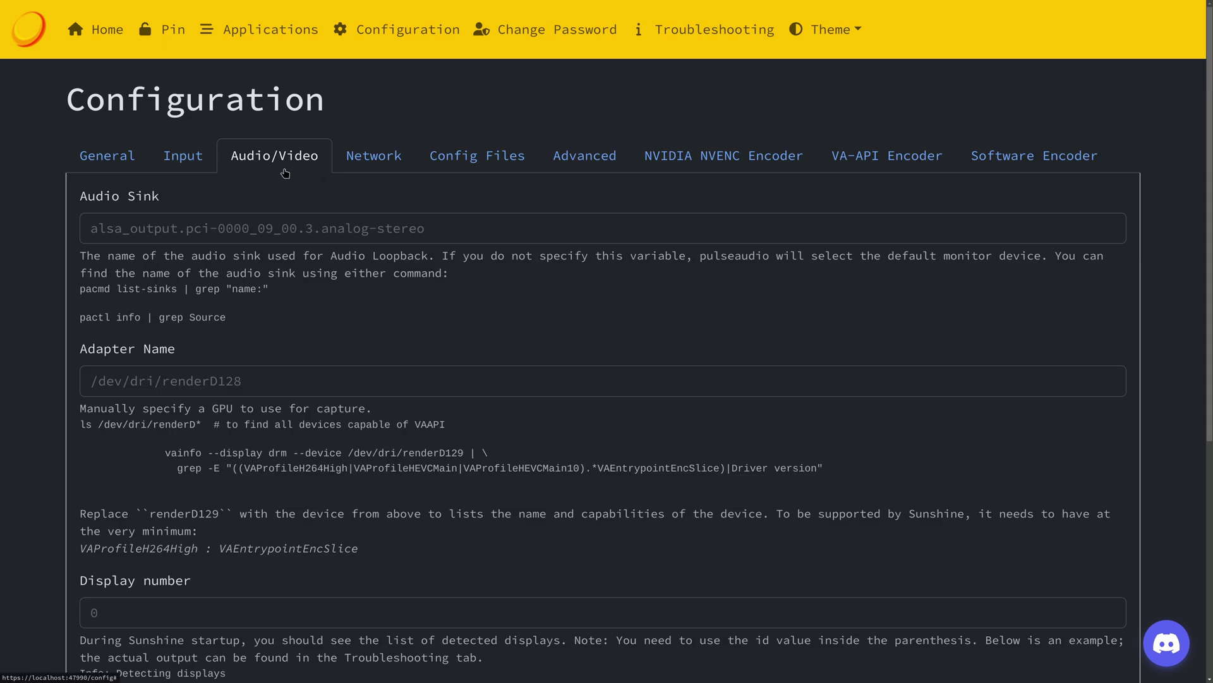
In Troubleshooting logs, highlight the line showing Monitor 1 is HDMI-A-1, the LG TV.
scroll(328, 352, "down", 5)
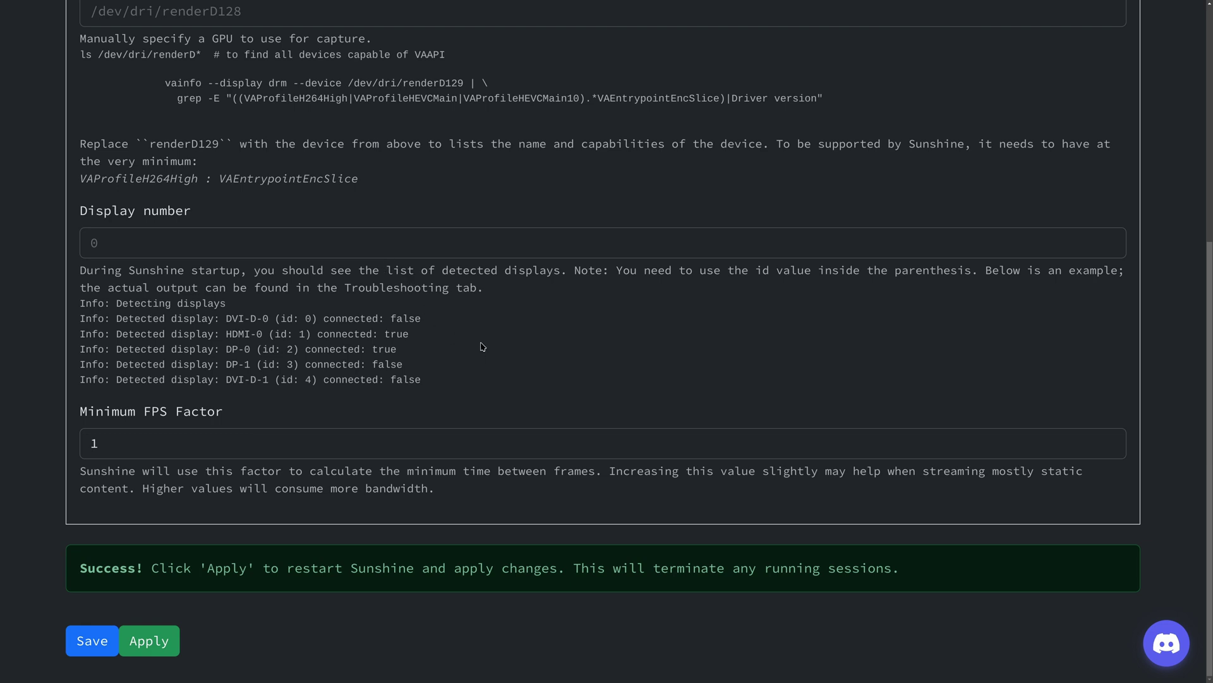
scroll(488, 366, "up", 5)
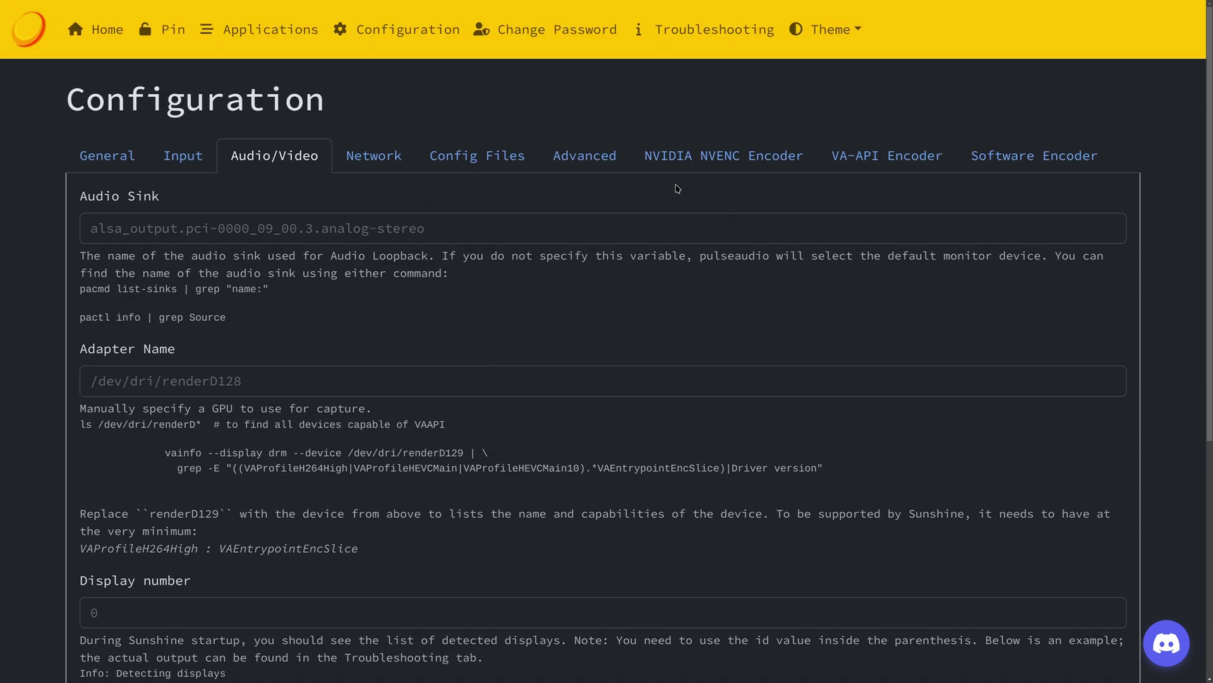
left_click(720, 30)
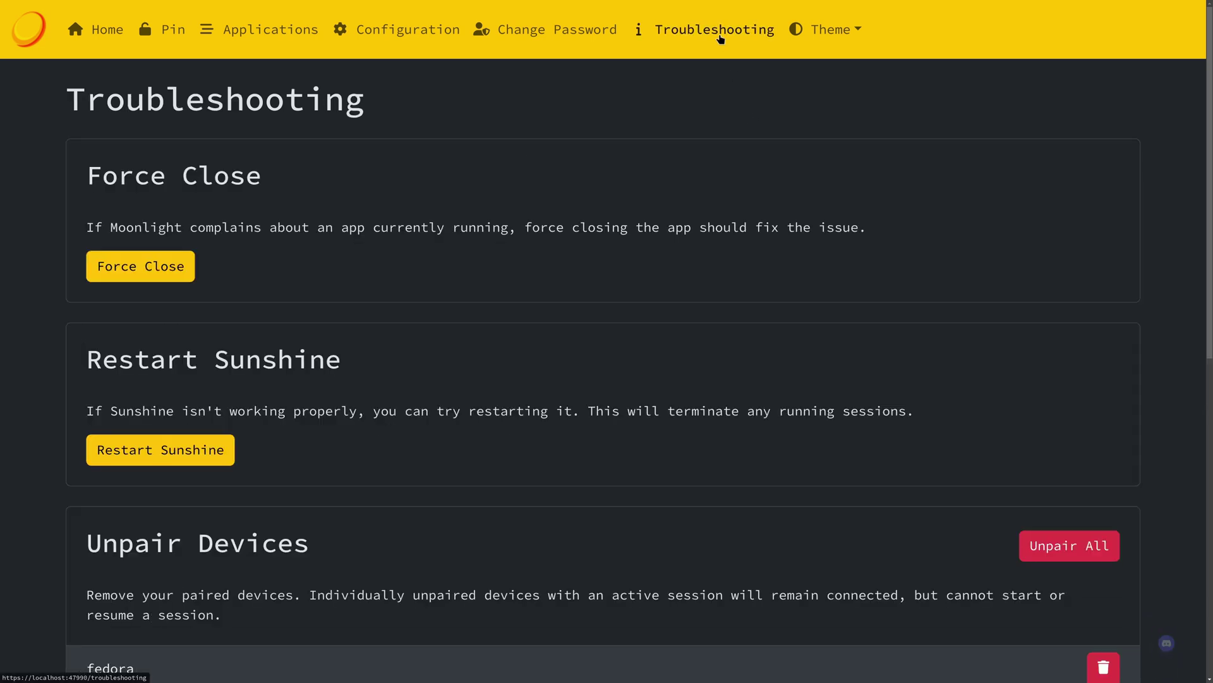
scroll(432, 194, "down", 10)
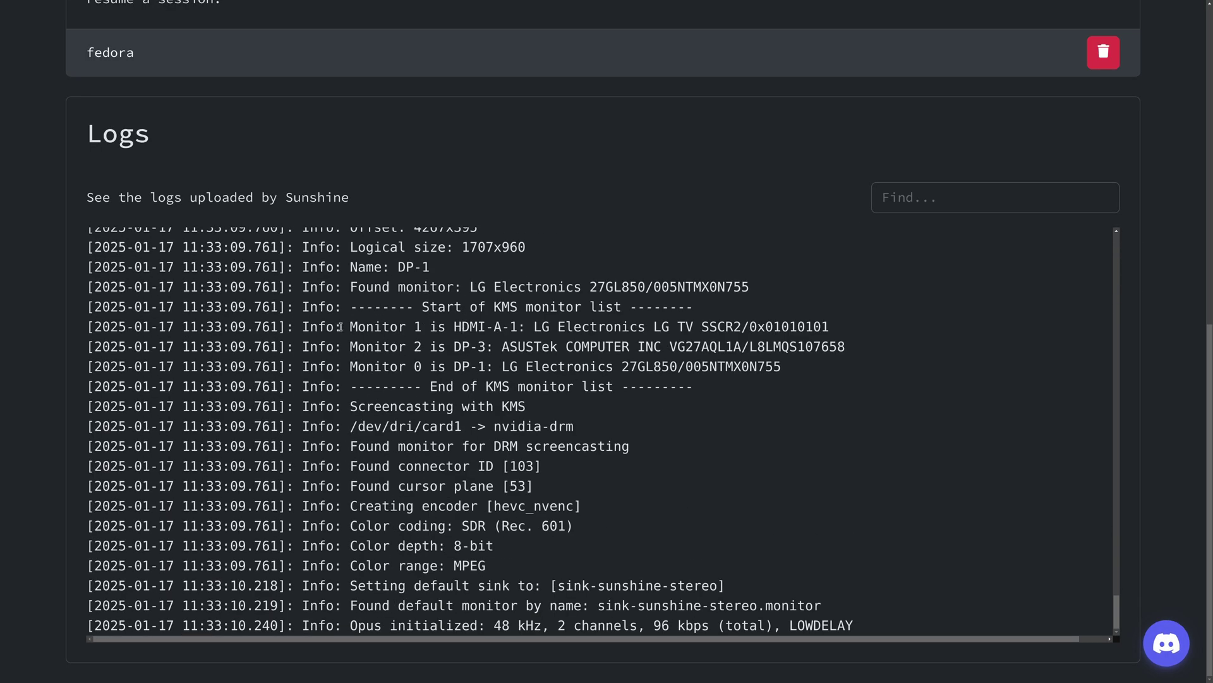
left_click_drag(345, 326, 782, 368)
left_click(451, 360)
left_click_drag(430, 367, 414, 367)
left_click(350, 326)
left_click_drag(350, 326, 829, 327)
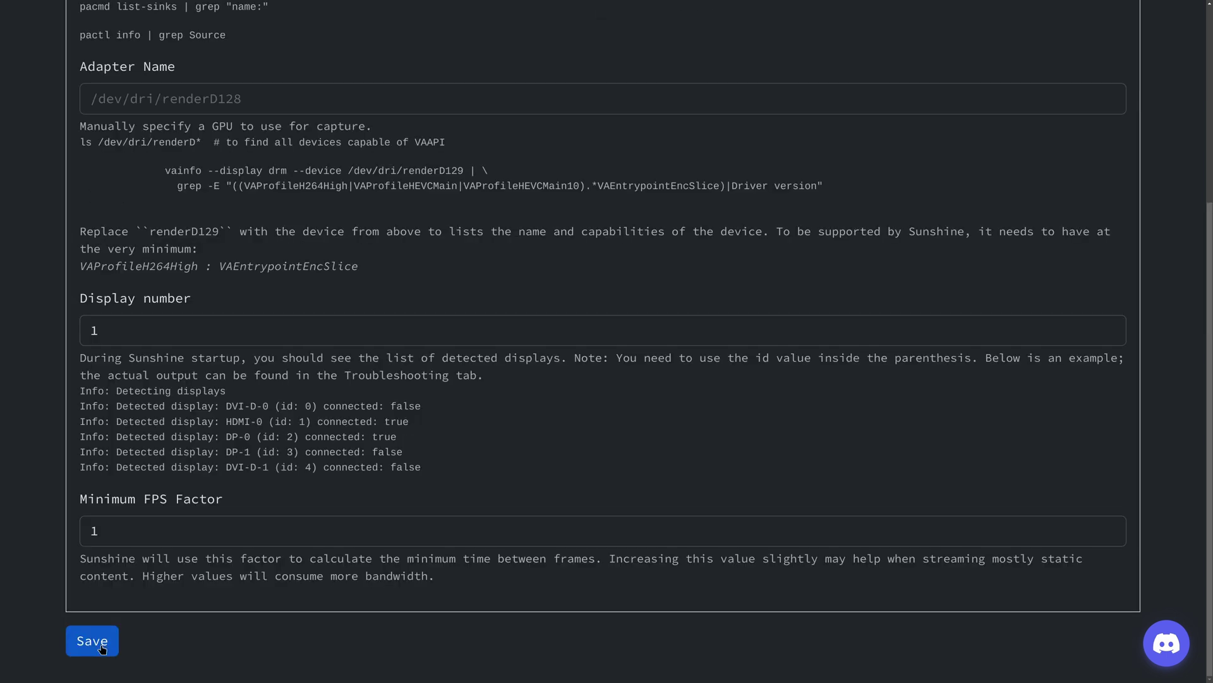
Save the display number 1 setting and apply it, restarting Sunshine.
left_click(102, 649)
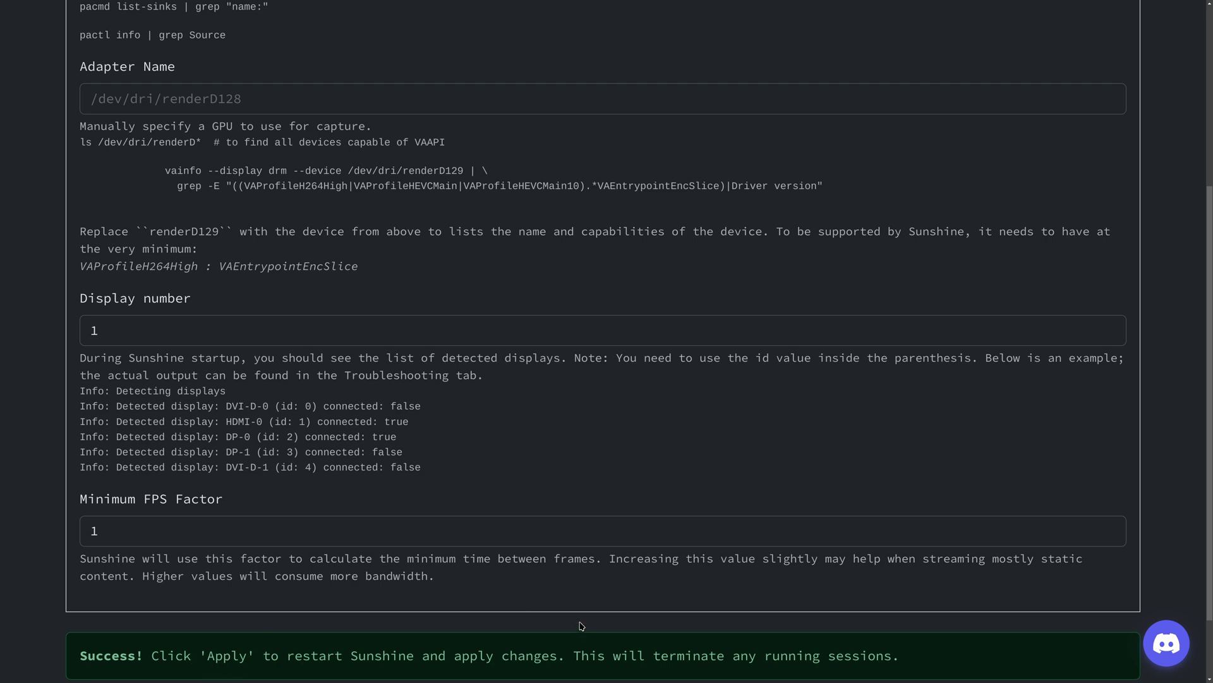
scroll(251, 618, "down", 2)
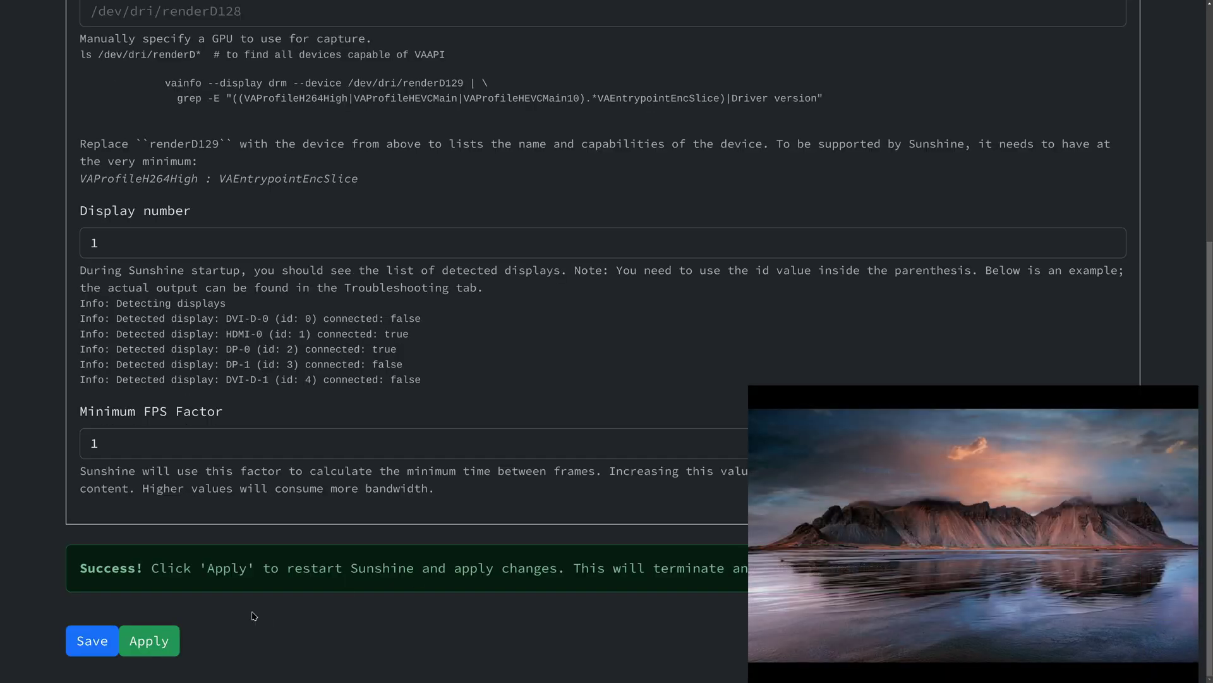
left_click(162, 642)
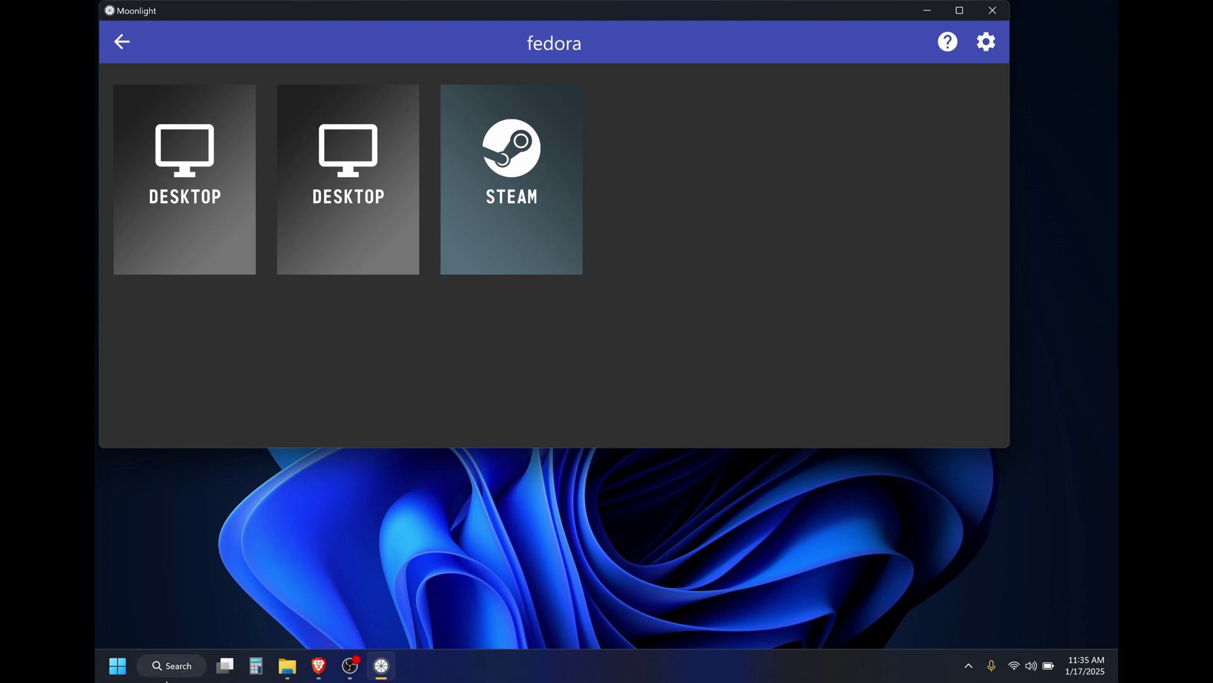
Set Native (2880x1920) resolution and 150 Mbps bitrate, keeping Fullscreen display mode.
left_click(221, 178)
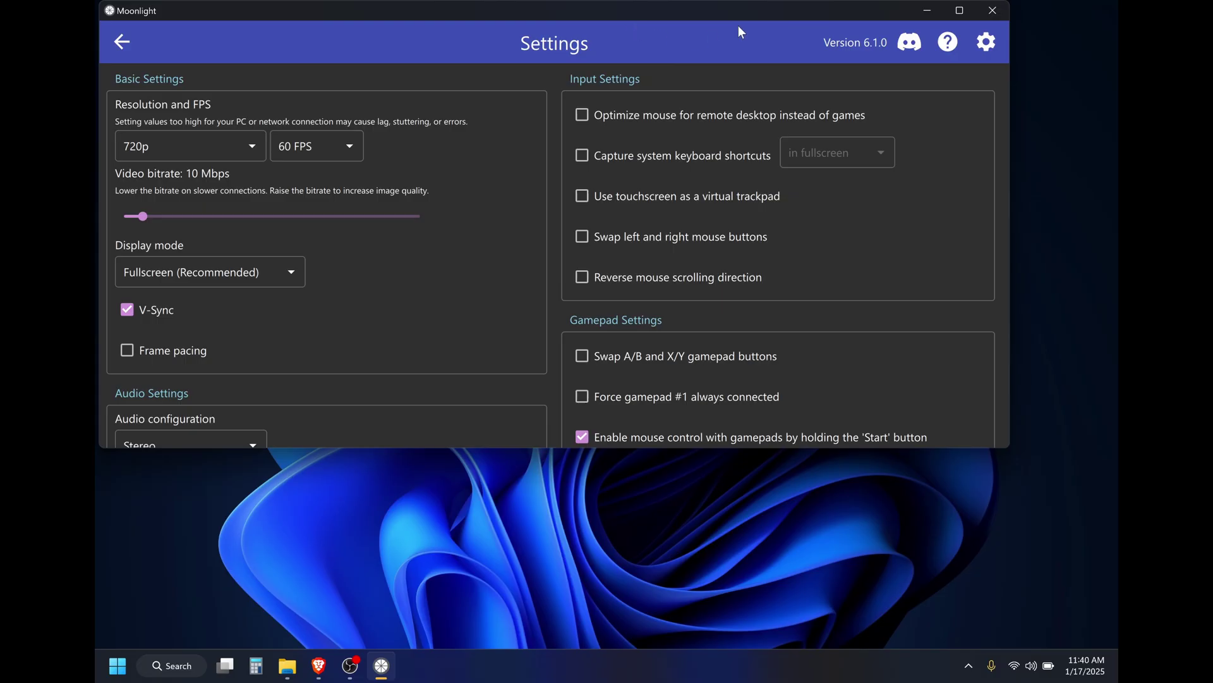
left_click(965, 9)
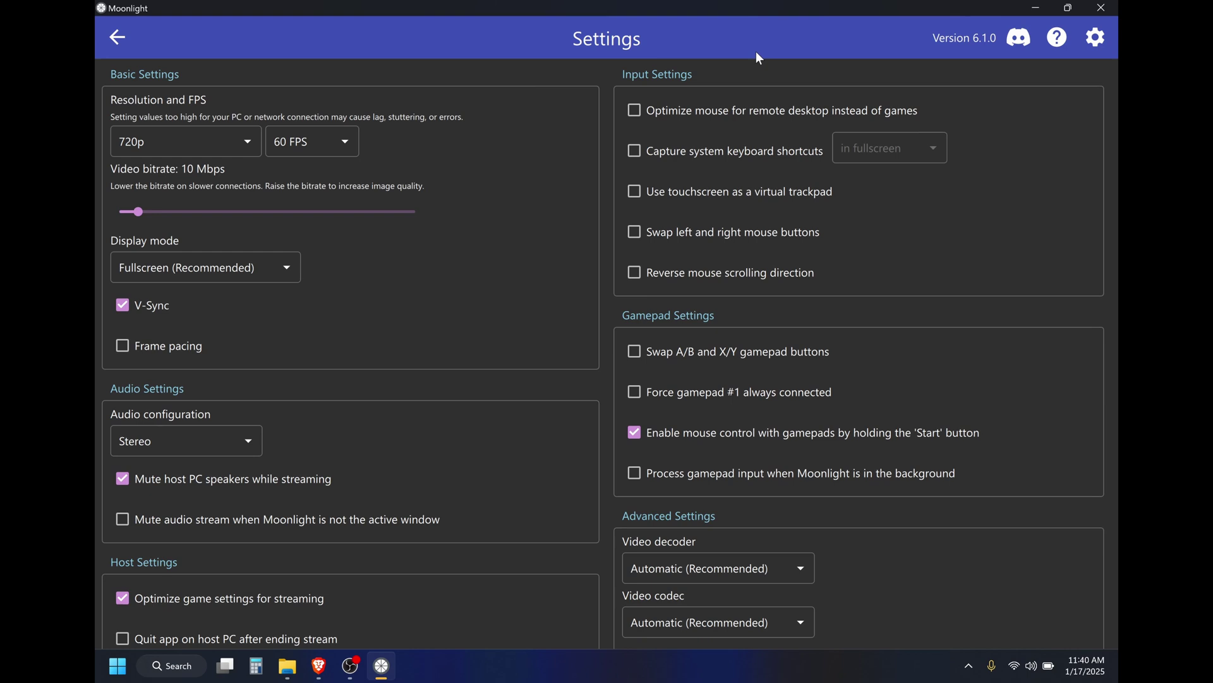
left_click(224, 136)
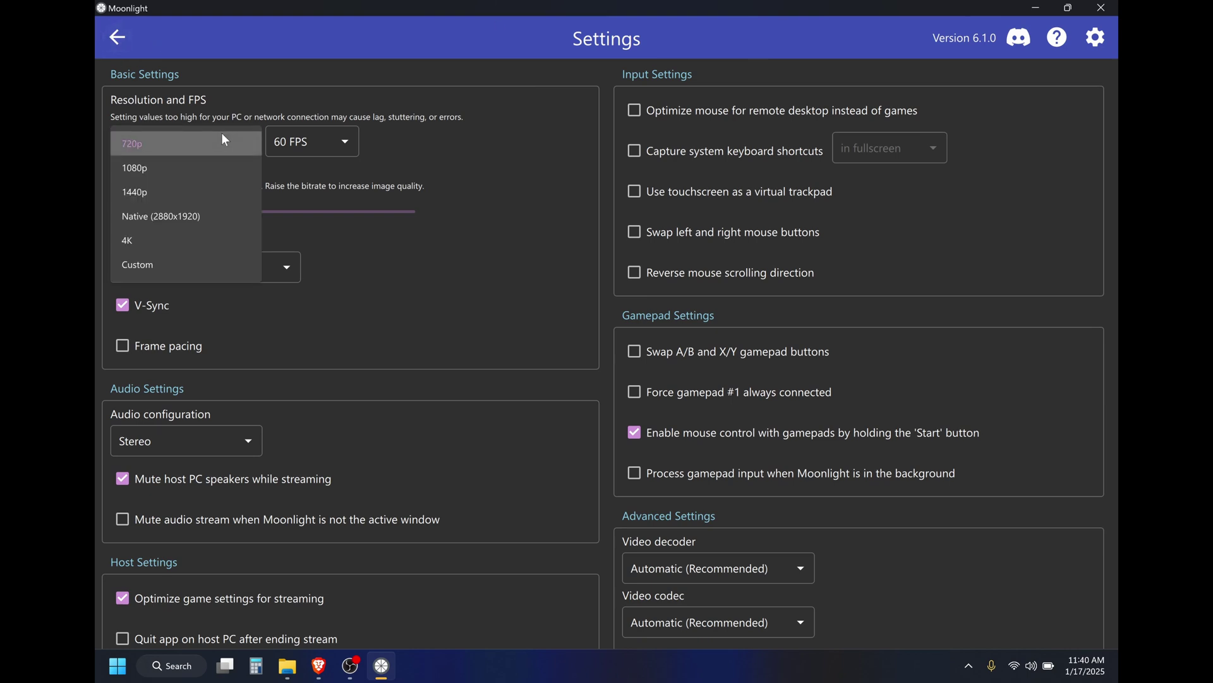
left_click(199, 215)
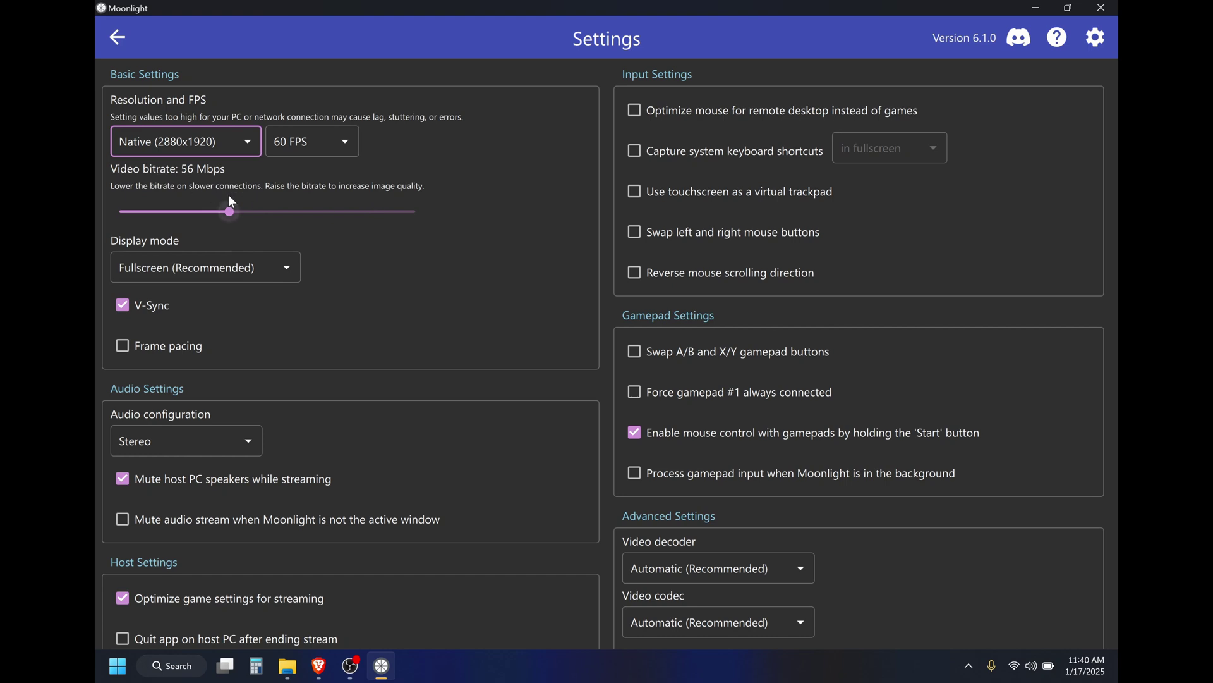
left_click_drag(231, 212, 479, 218)
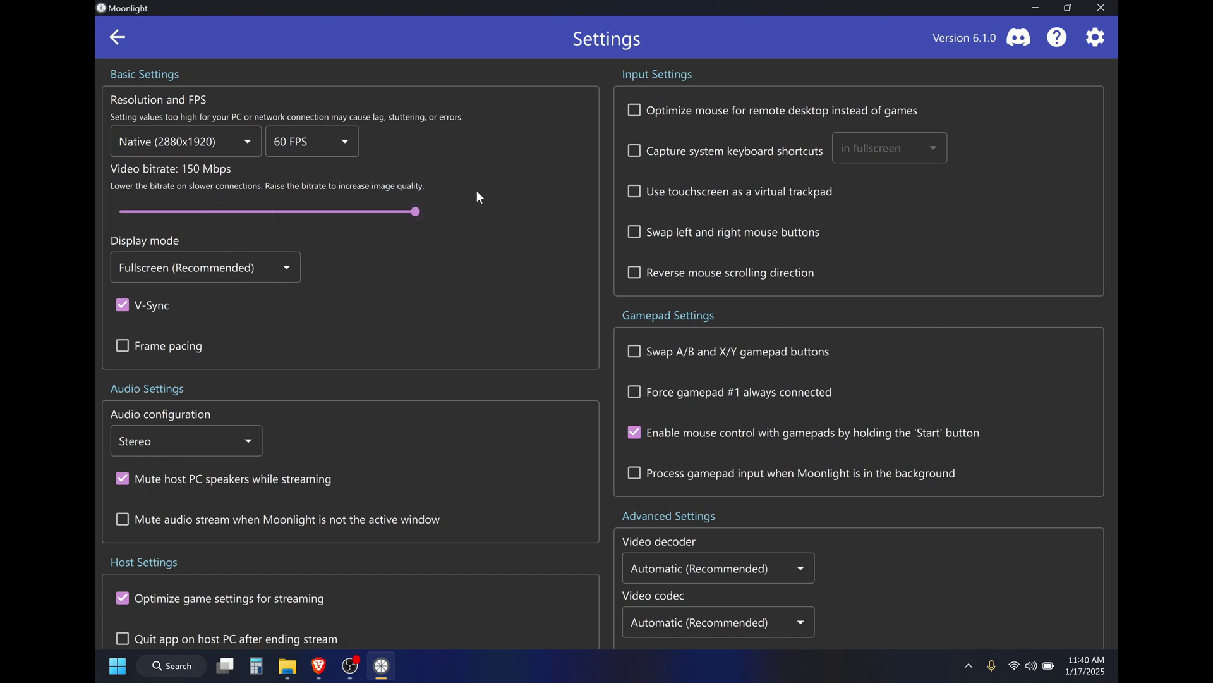
left_click(235, 276)
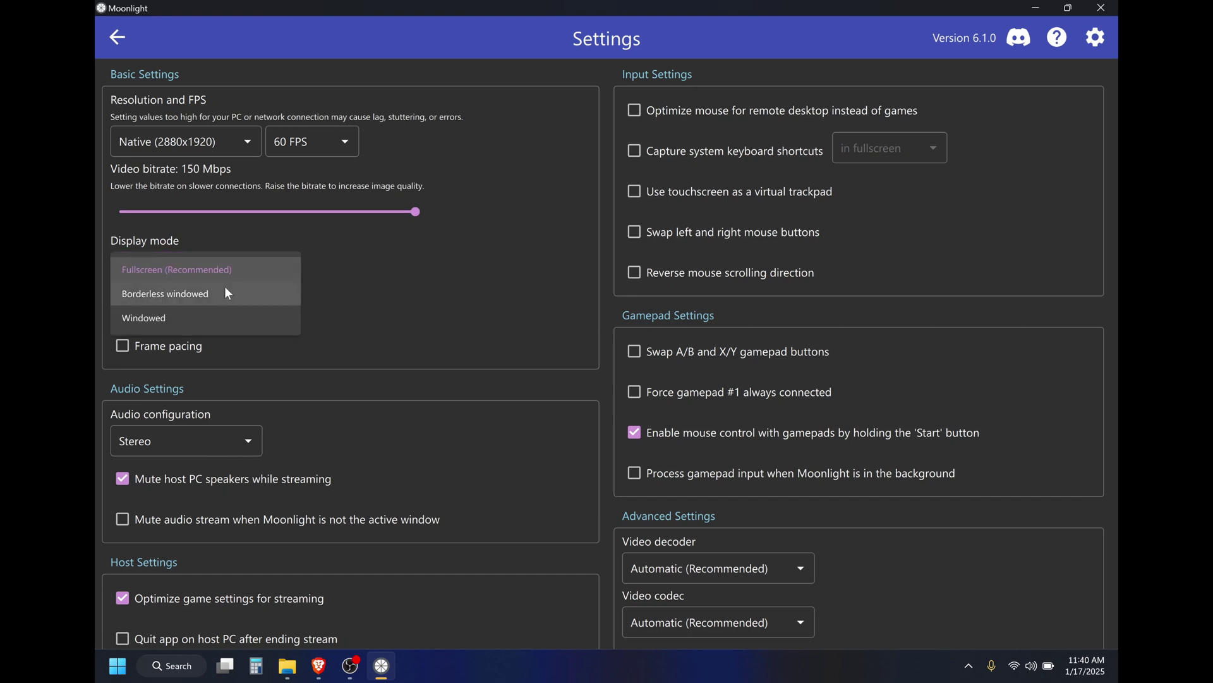
left_click(263, 270)
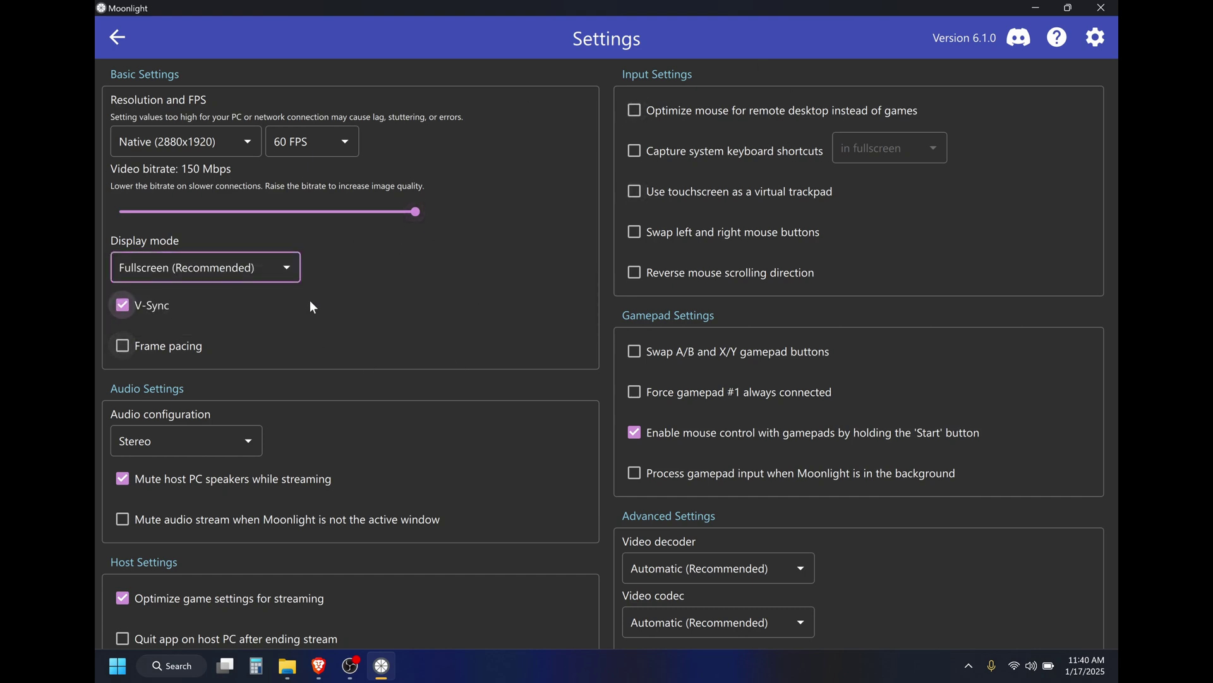
scroll(314, 300, "down", 3)
scroll(455, 310, "down", 2)
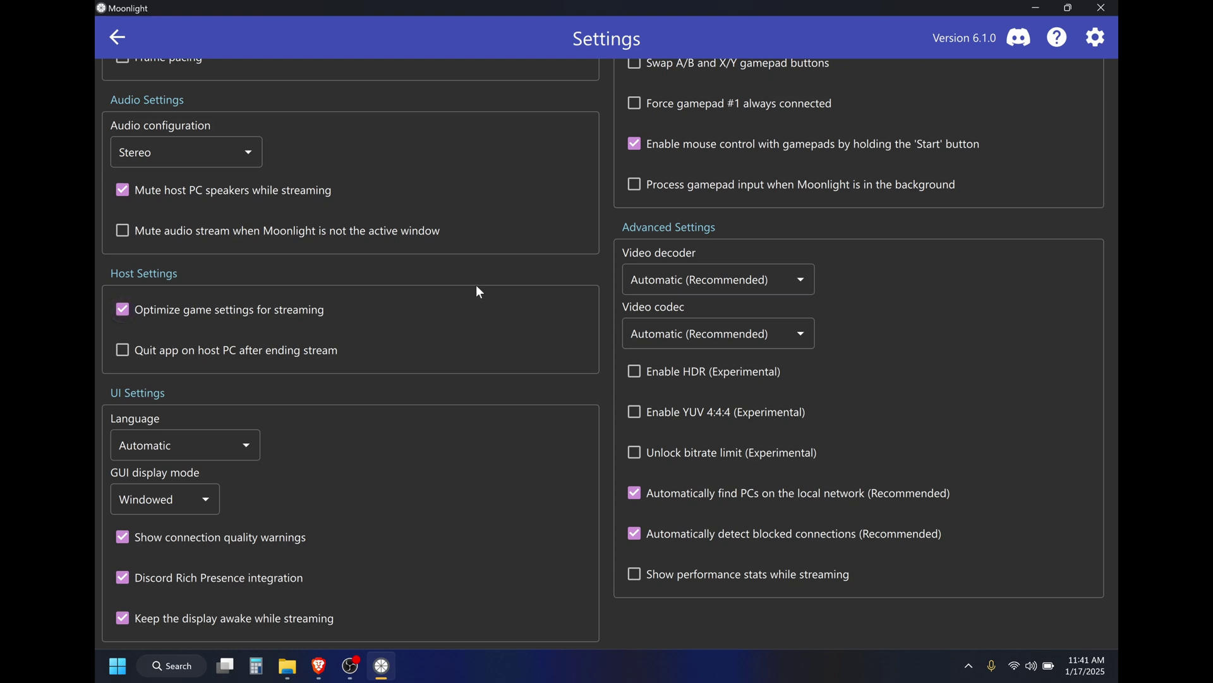
Choose HEVC (H.265) as the video codec in Advanced Settings.
left_click(727, 337)
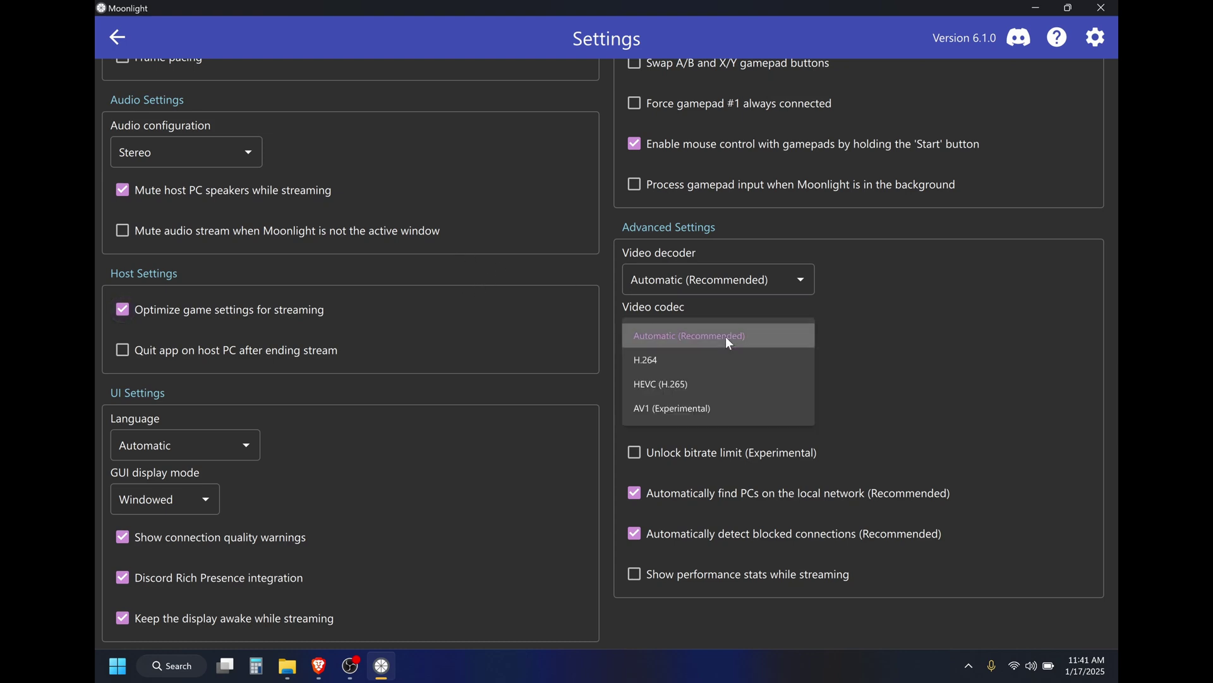
left_click(680, 383)
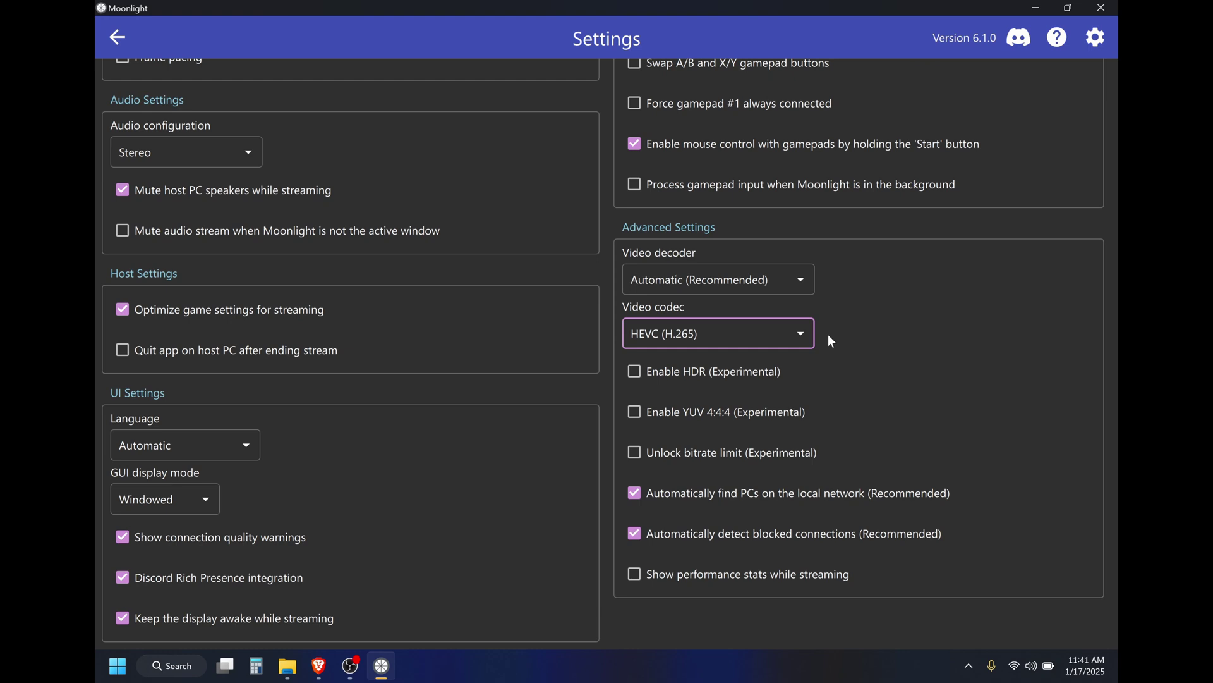
left_click(794, 277)
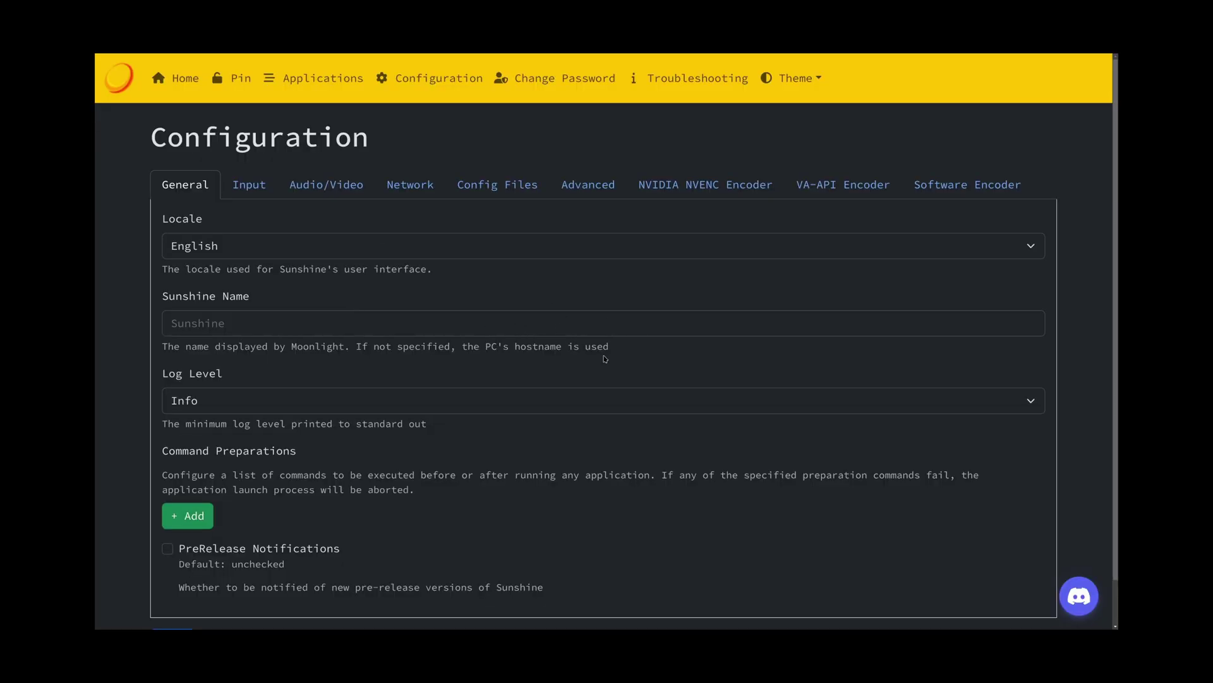
Highlight the hint that an empty Sunshine Name defaults to the PC hostname.
left_click_drag(377, 355, 556, 355)
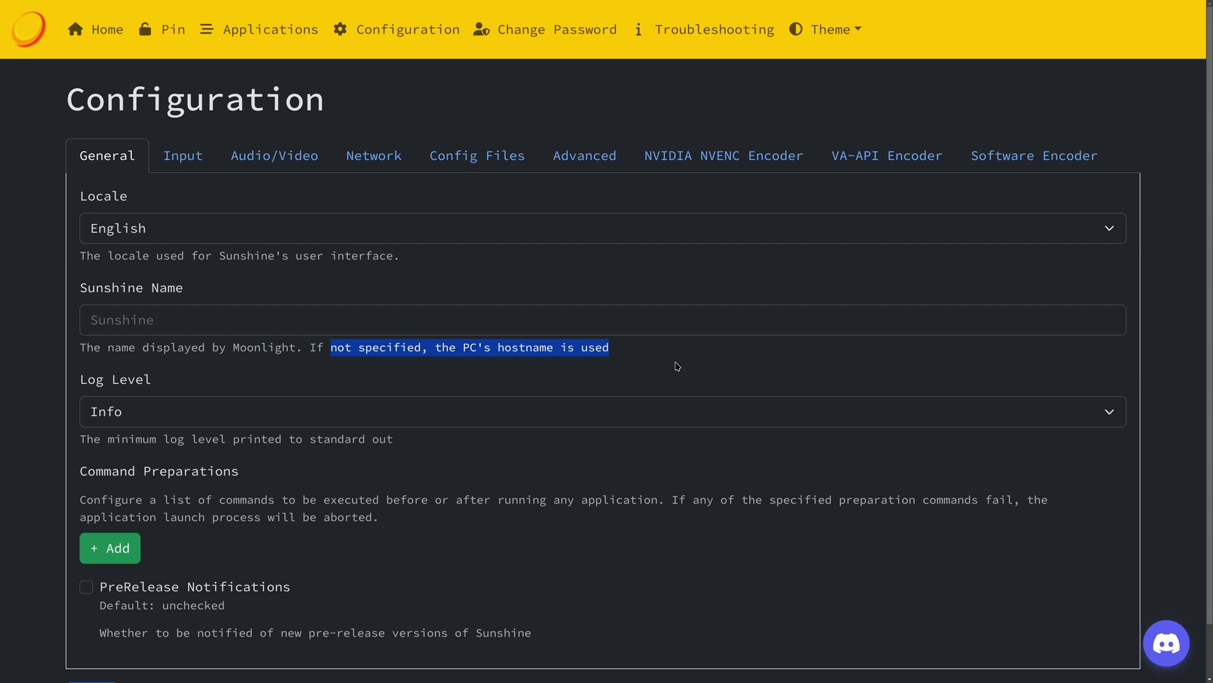
Set the NVIDIA NVENC performance preset to P7 (slowest) and save the encoder settings.
left_click(718, 171)
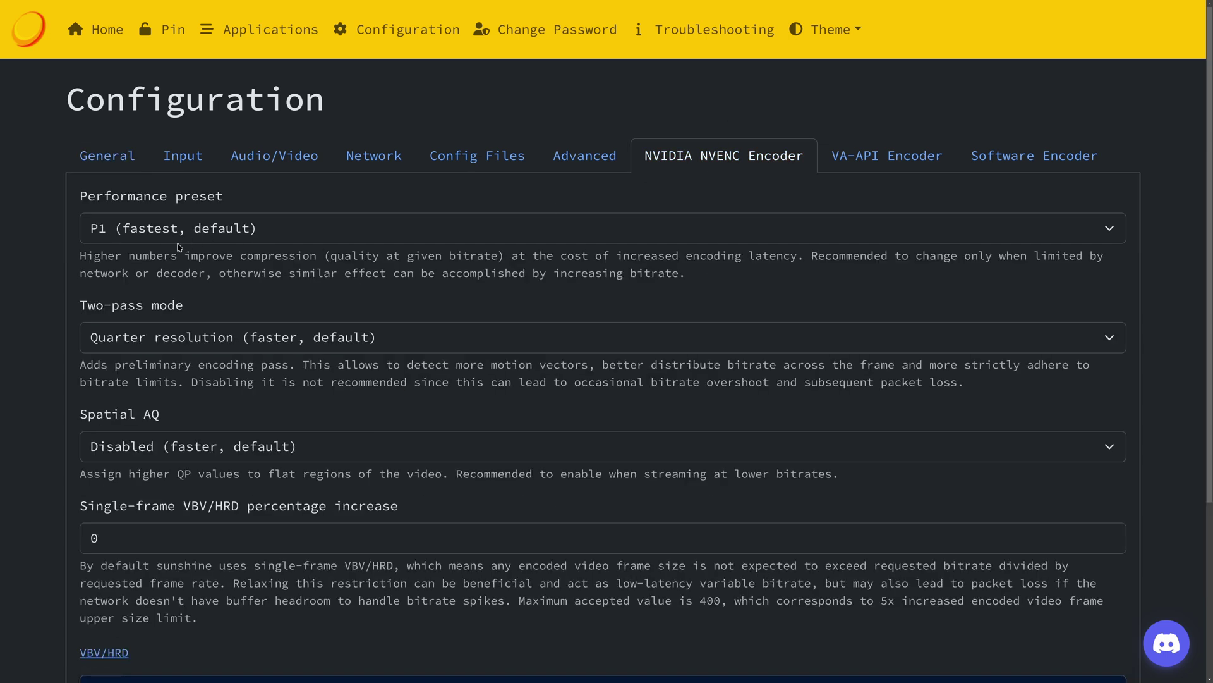
left_click(234, 232)
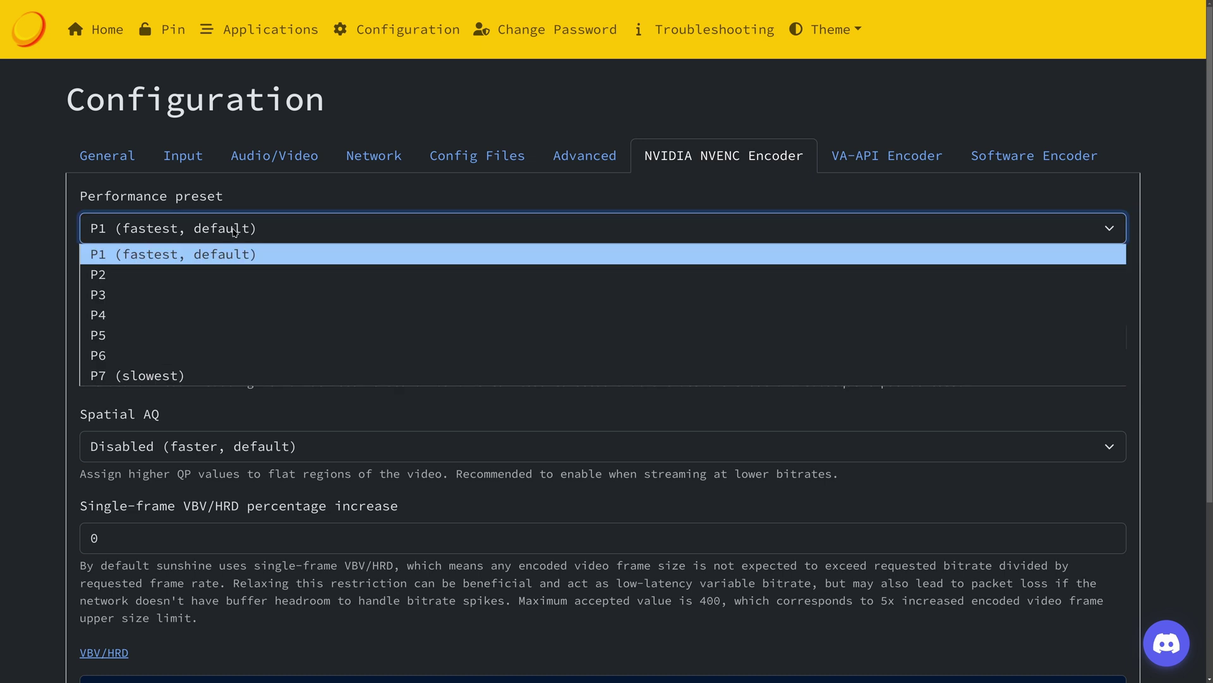
left_click(181, 377)
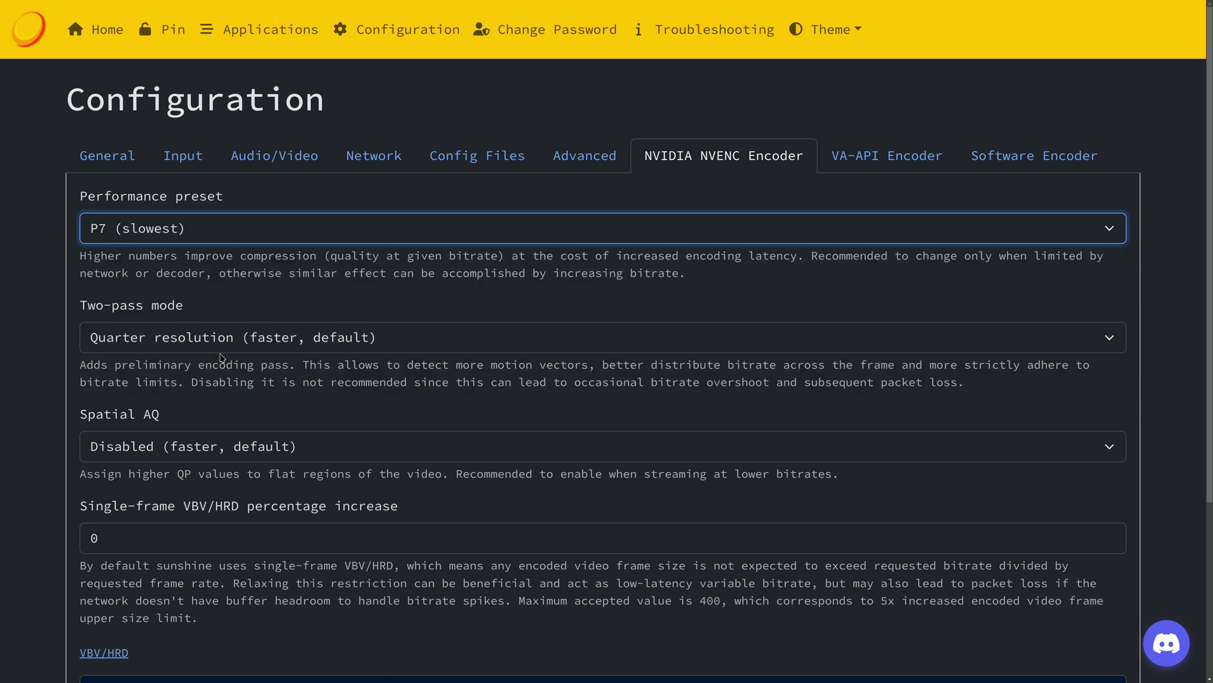
scroll(23, 259, "down", 4)
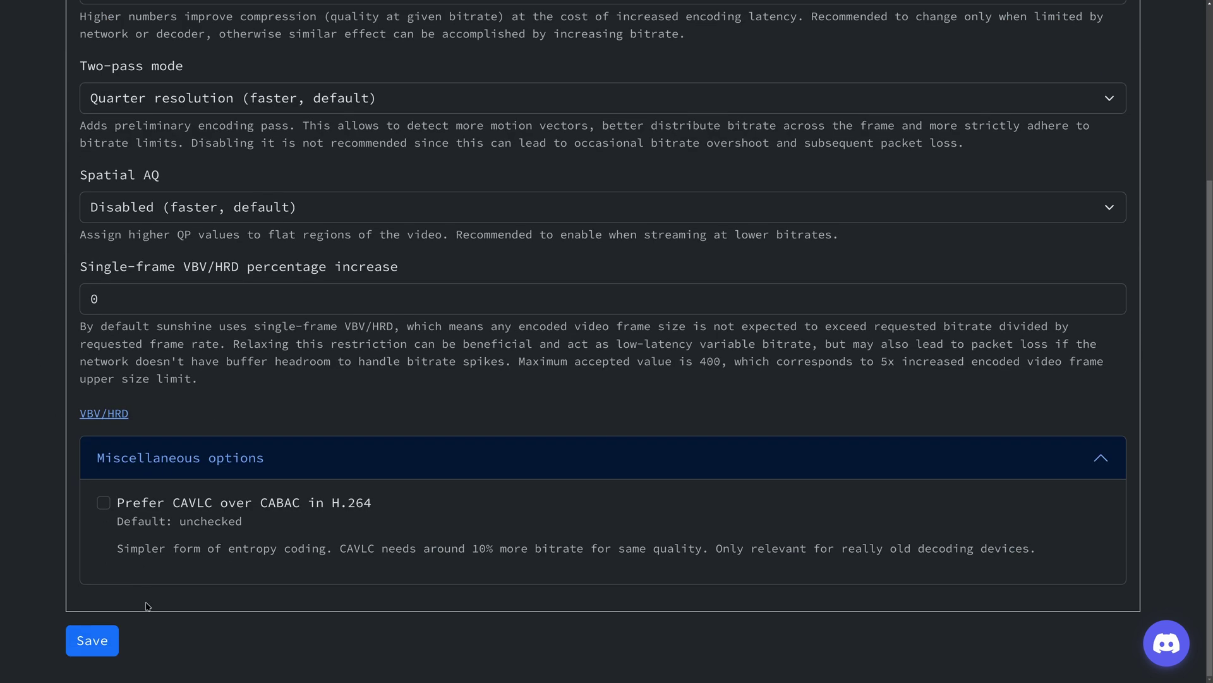
left_click(92, 640)
scroll(319, 514, "down", 2)
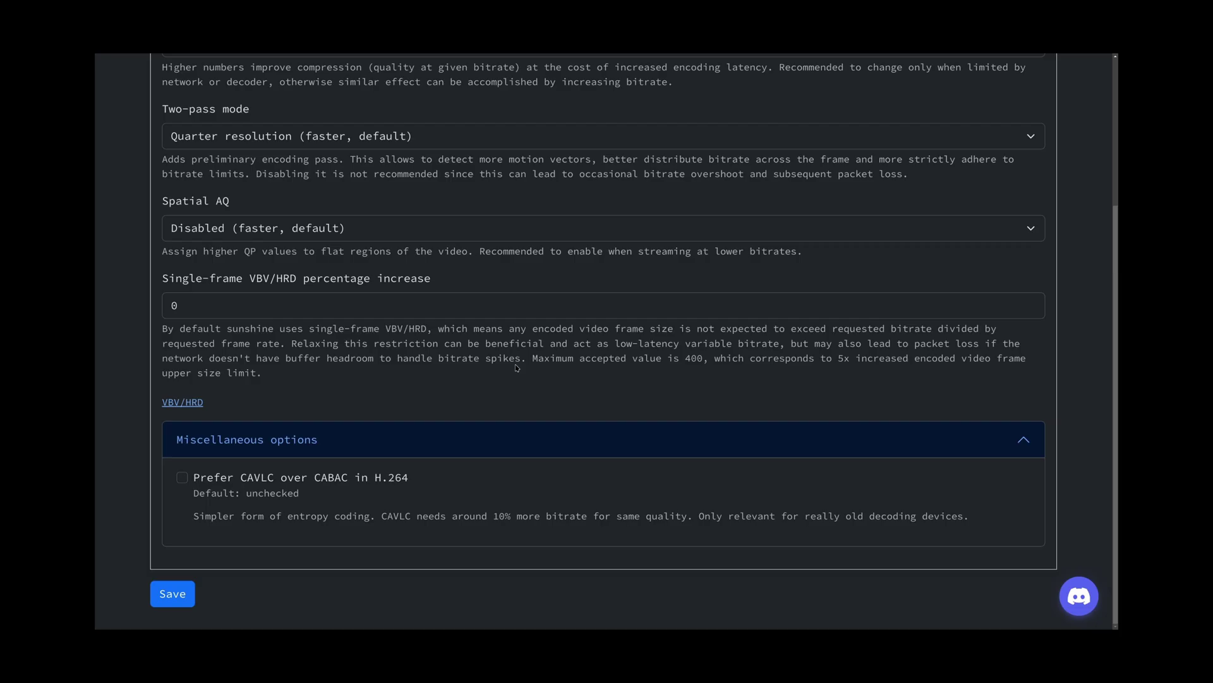
Scroll up the NVENC settings to confirm the preset still reads P7 (slowest).
scroll(622, 352, "up", 3)
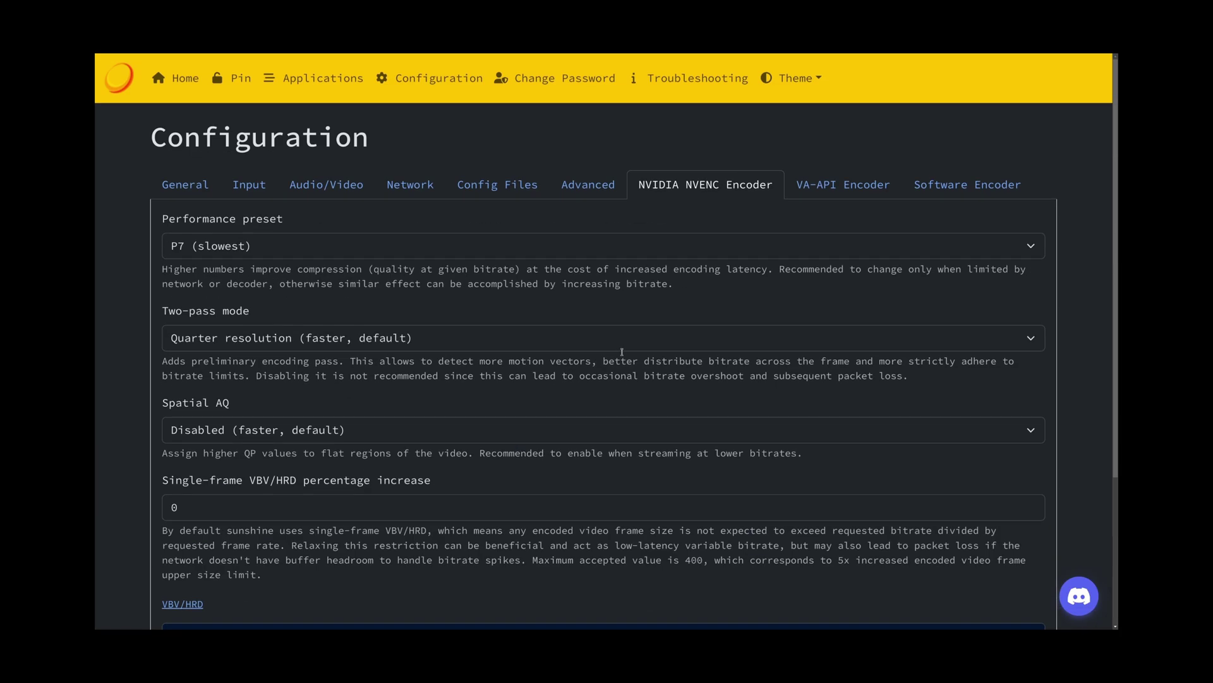